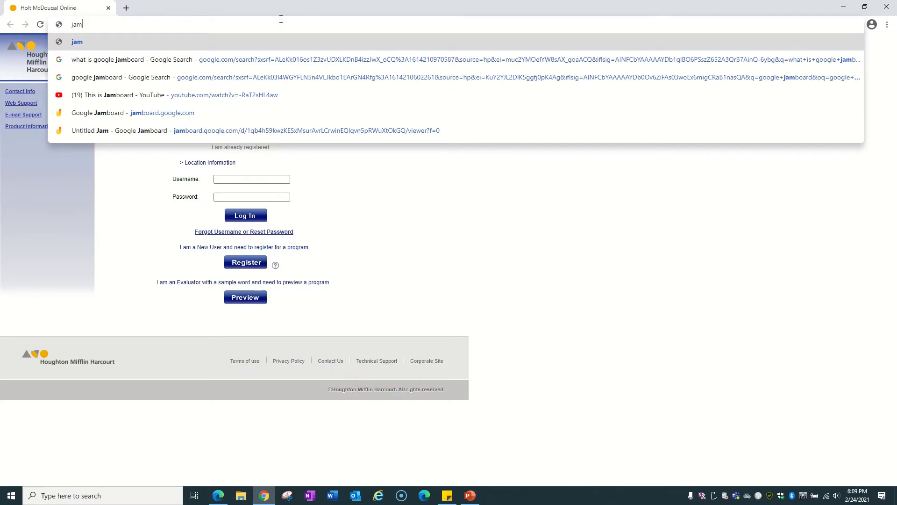
Open the Google Jamboard site at jamboard.google.com.
type("board.c")
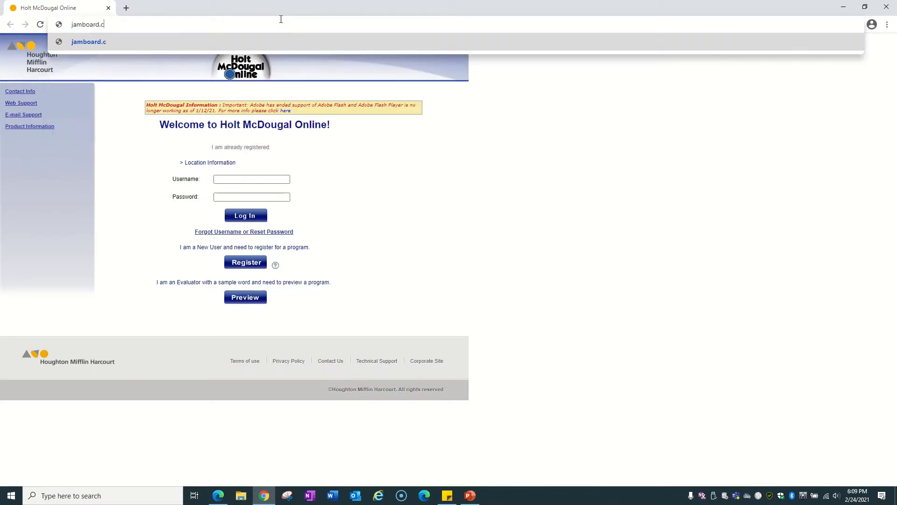
key("BackSpace")
type("google")
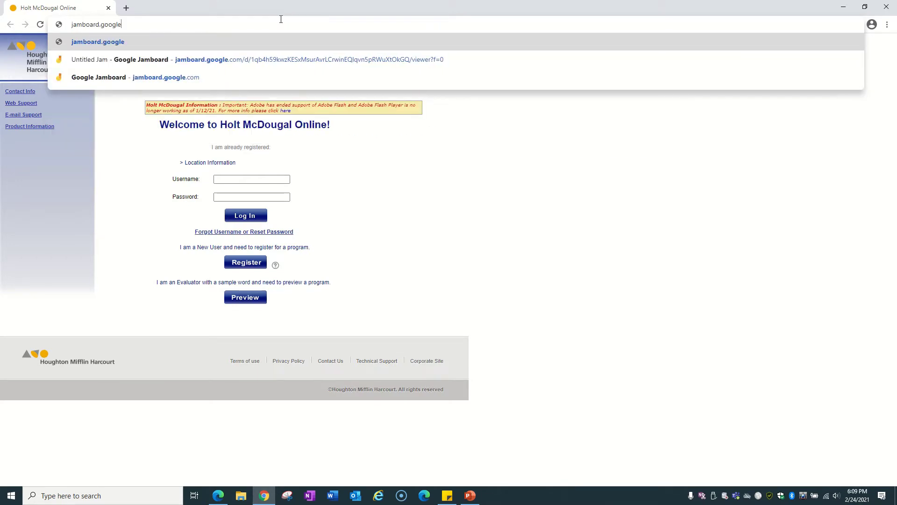
type(".com")
key("Return")
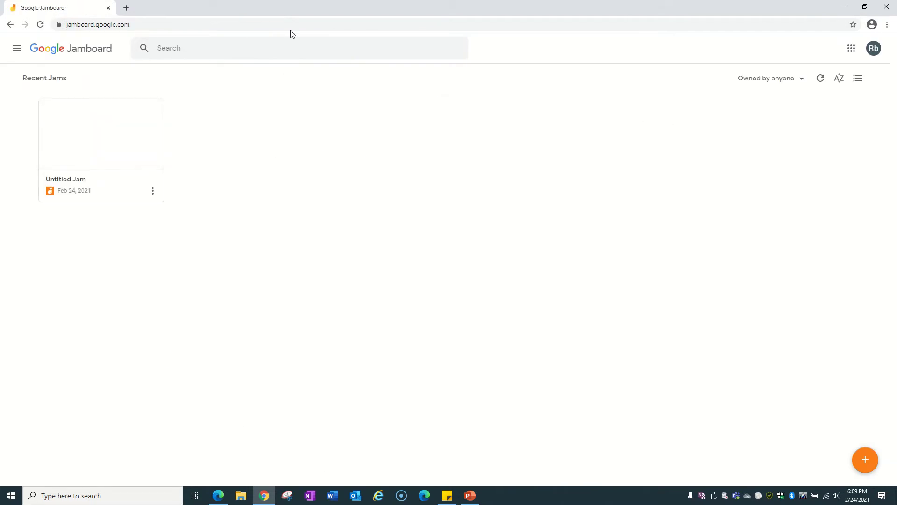
Look for Jamboard in the Google apps list and view the ownership filter options for the recent jams.
left_click(851, 49)
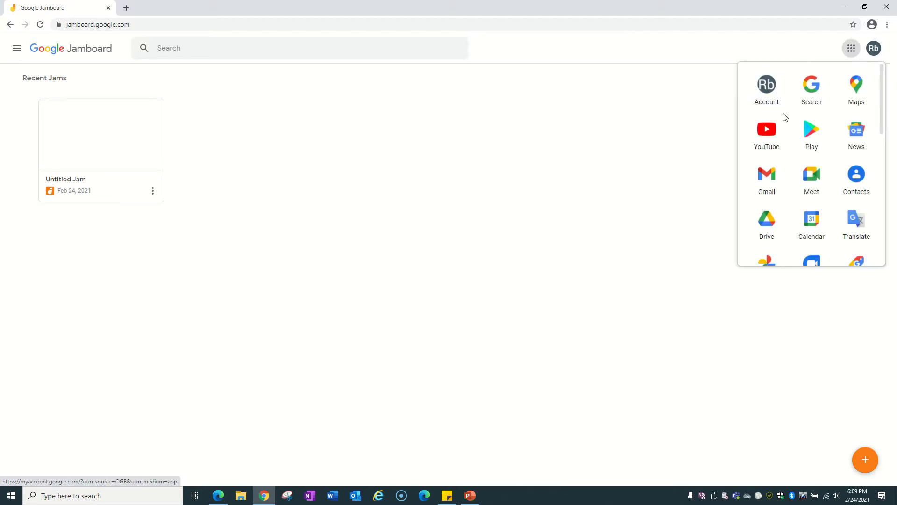
scroll(808, 136, "down", 2)
scroll(808, 136, "down", 3)
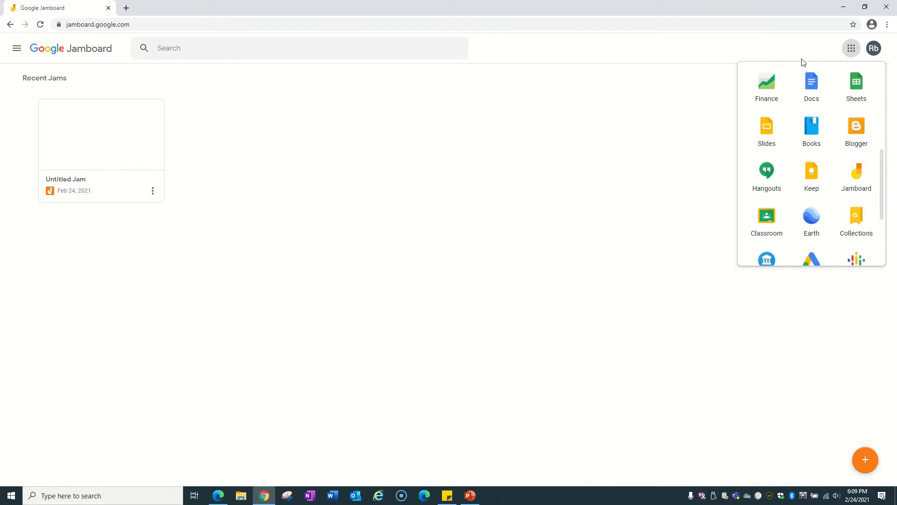
left_click(851, 48)
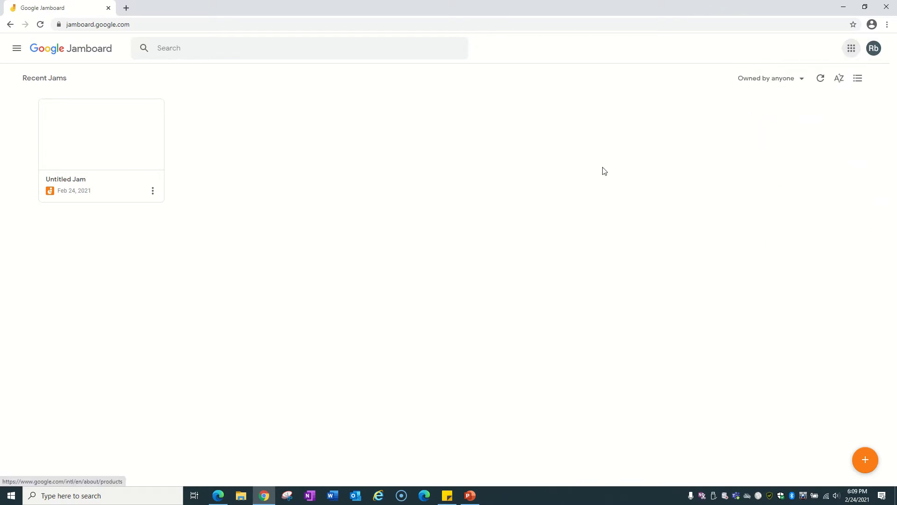
left_click(800, 80)
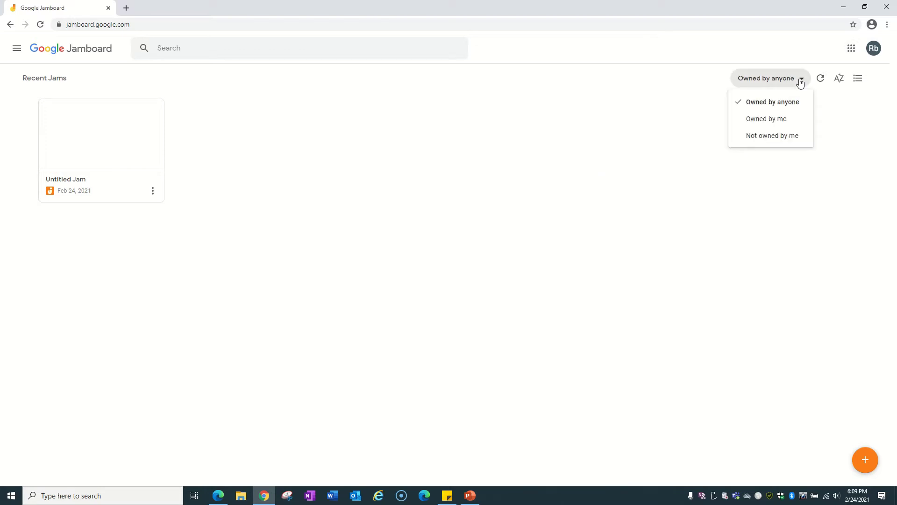
left_click(800, 80)
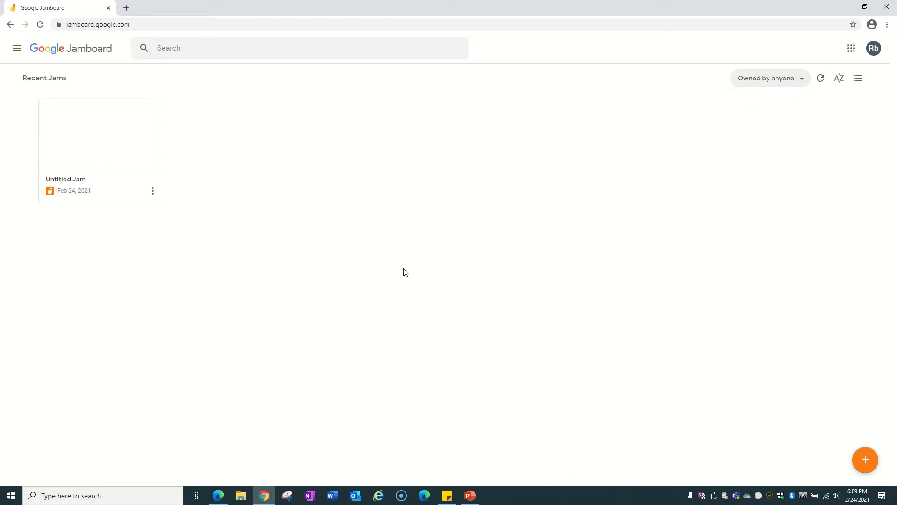
Create a new jam and change its link access to anyone with the link.
left_click(859, 464)
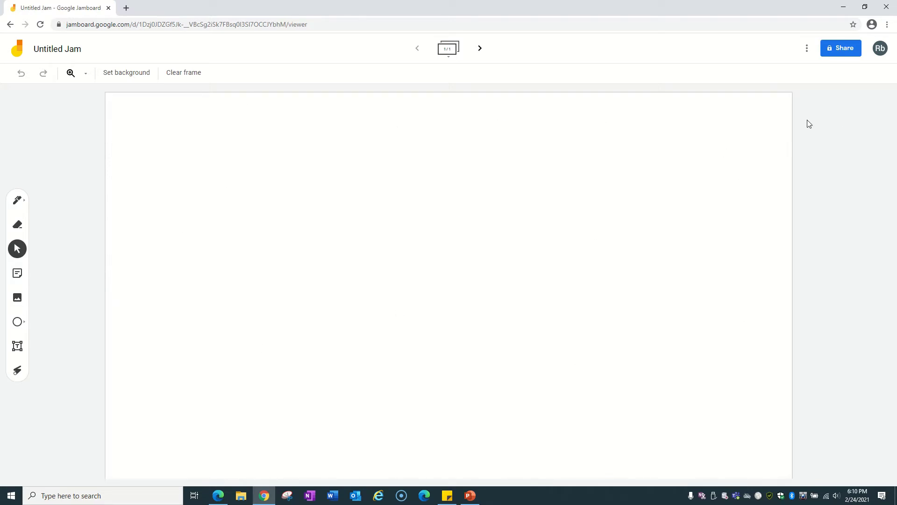
left_click(845, 49)
left_click(841, 50)
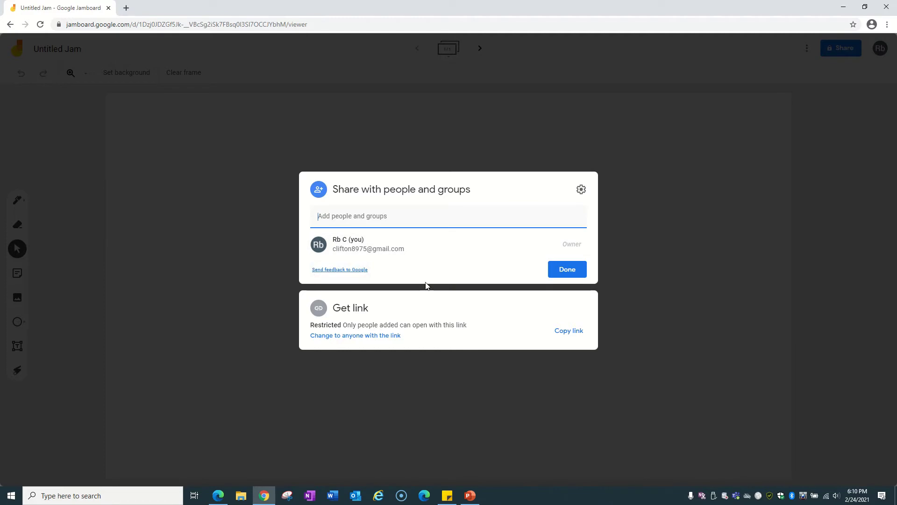
left_click(367, 335)
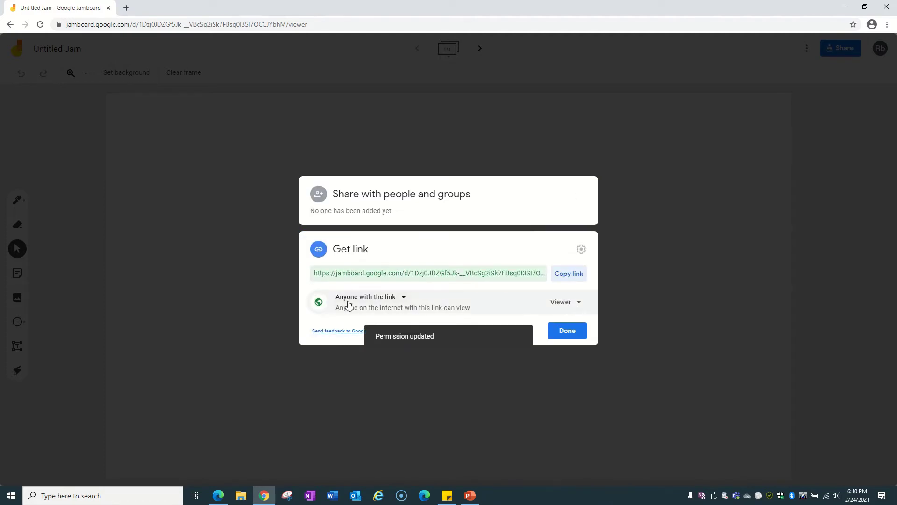
Set the link permission to Editor and copy the jam's sharing link.
left_click(580, 302)
left_click(573, 348)
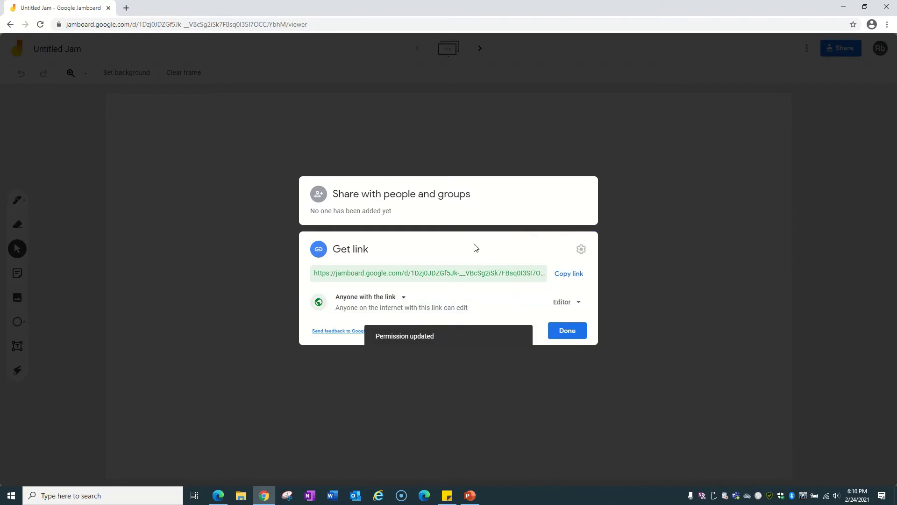
left_click(570, 279)
left_click(574, 332)
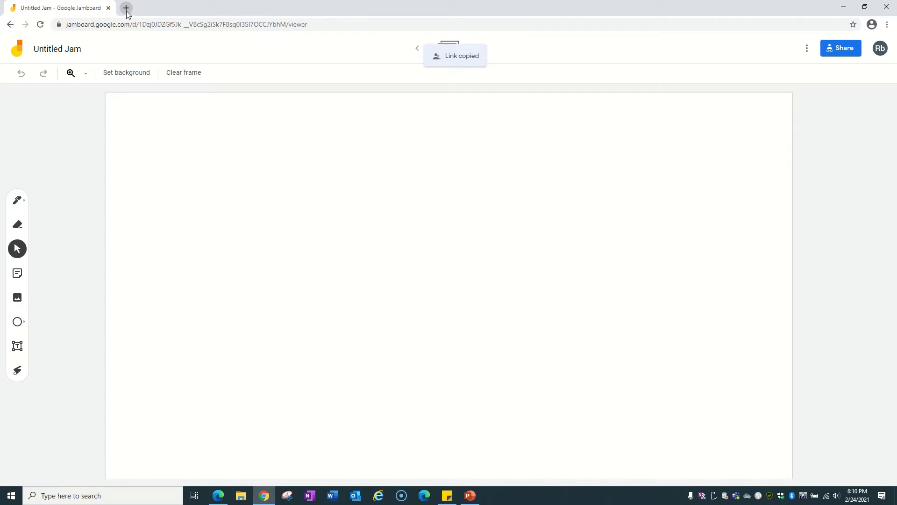
Switch to Microsoft Edge and open Outlook mail through login.microsoftonline.com in a new tab.
left_click(212, 497)
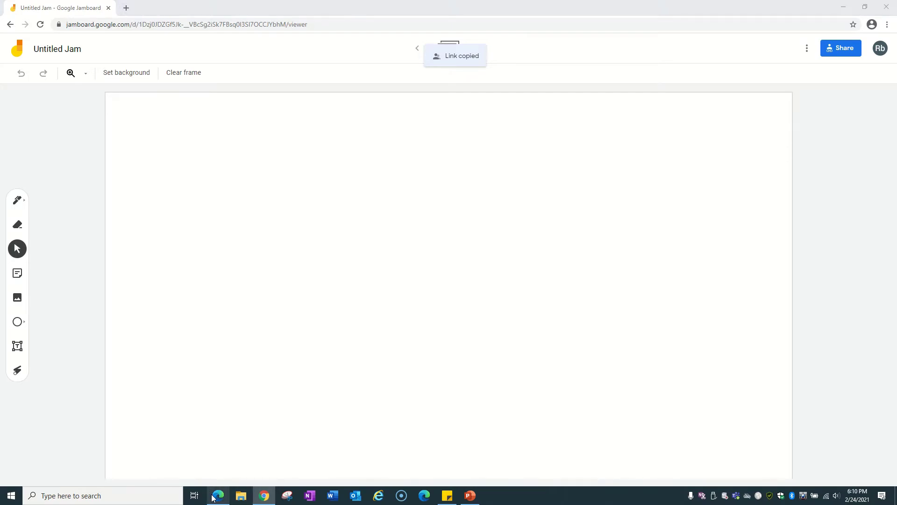
left_click(121, 8)
type("login.microsoftonline.com")
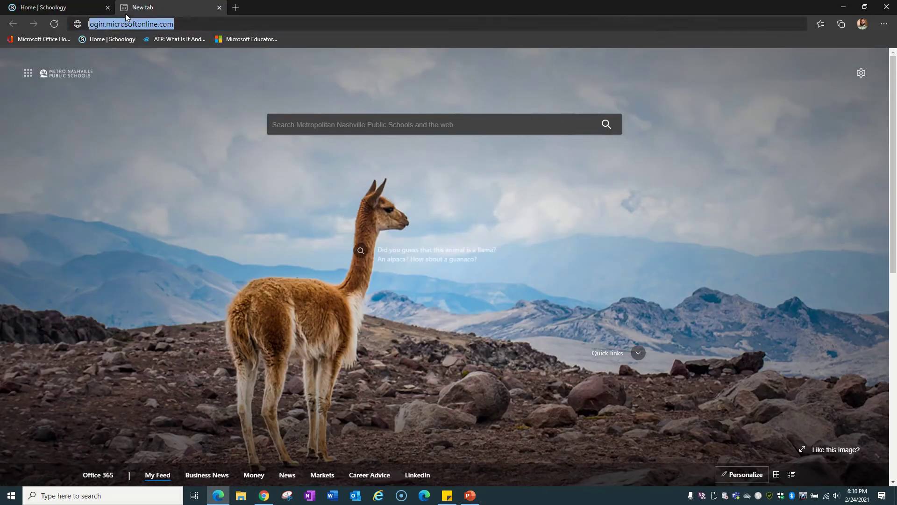
key("Return")
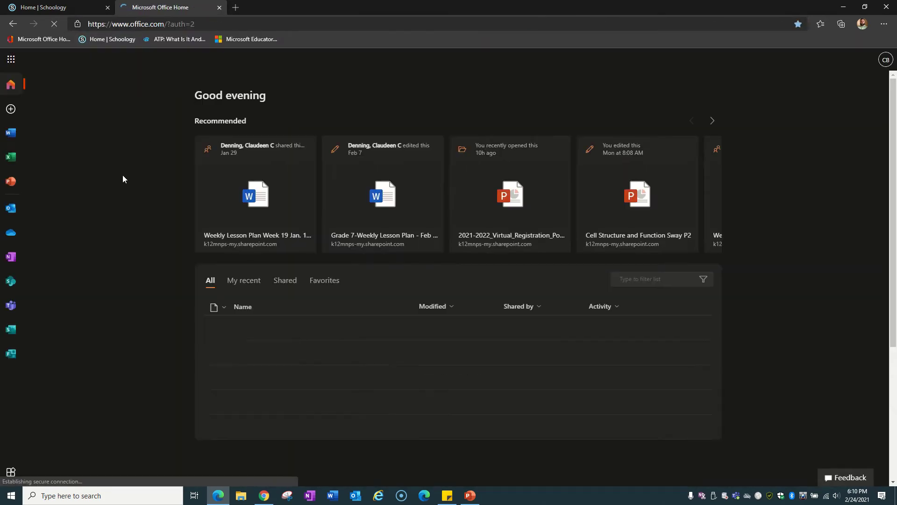
left_click(17, 215)
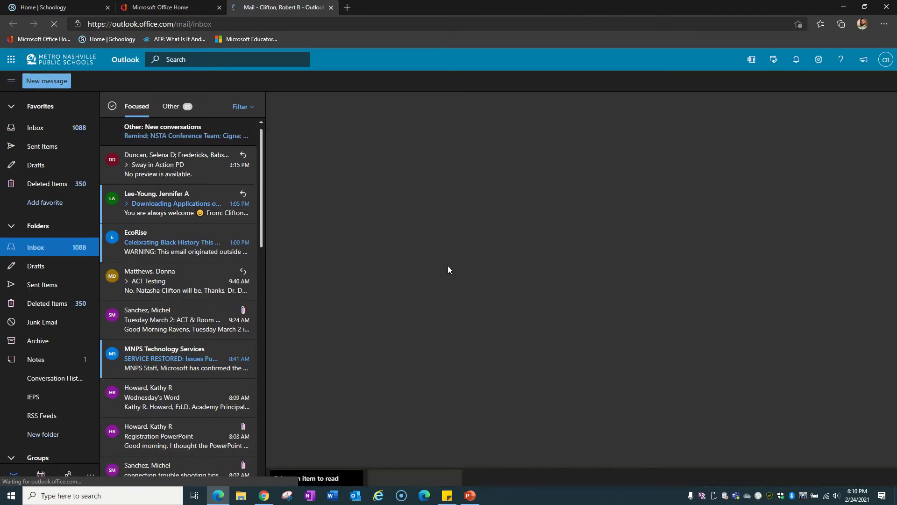
Paste the jam link into the body of a new message and enter the subject "JamBoard Link: 1st Admend".
right_click(309, 191)
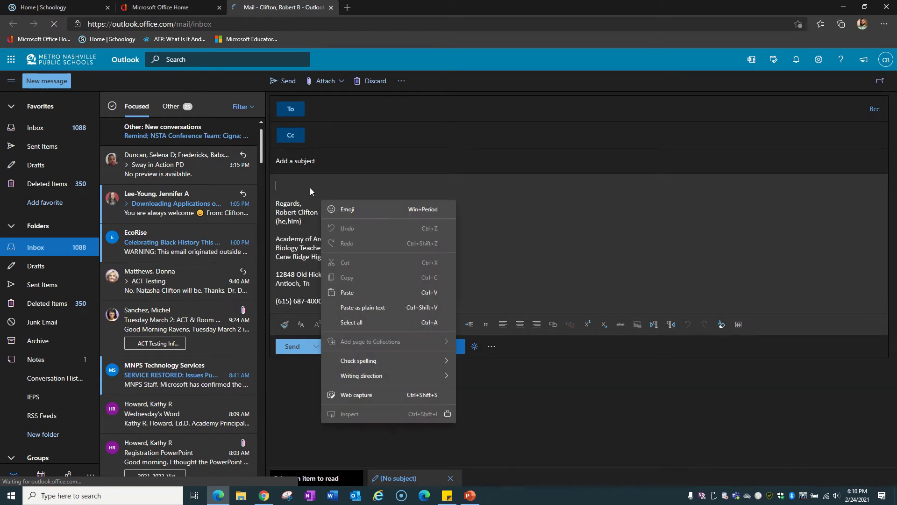
left_click(365, 293)
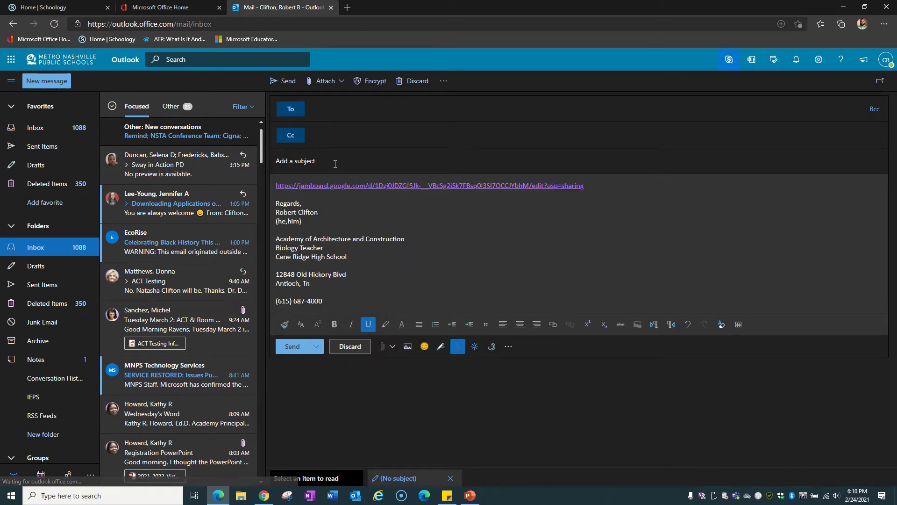
left_click(337, 164)
type("JoamB")
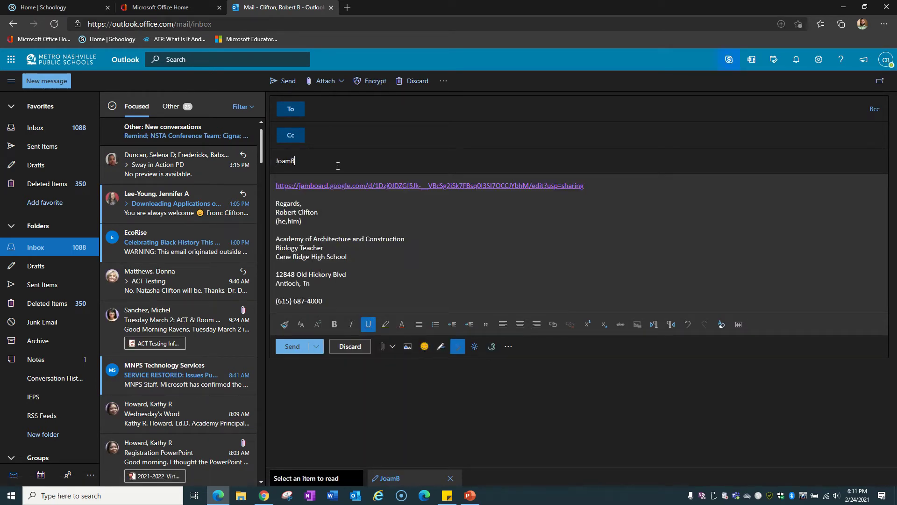
type("oard")
key("BackSpace")
Add three colleagues from the suggested contacts as recipients of the message.
left_click(333, 108)
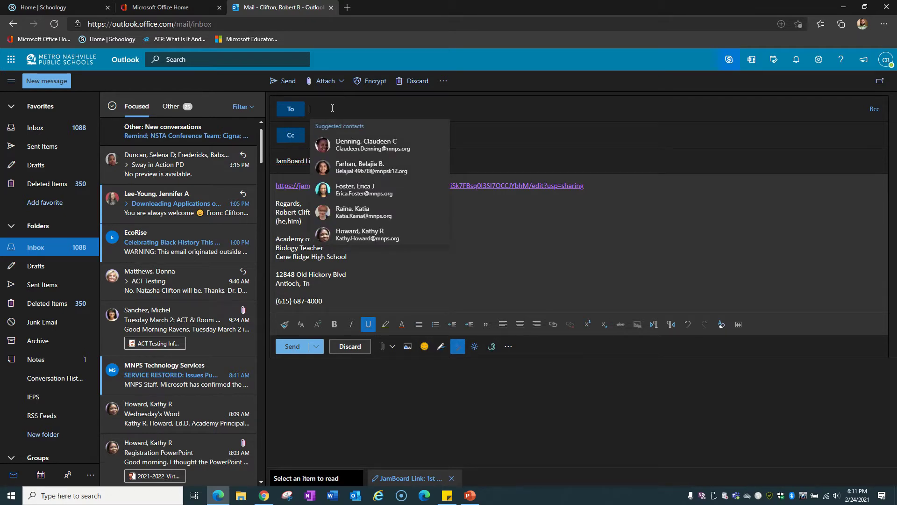
left_click(358, 142)
type("chandra")
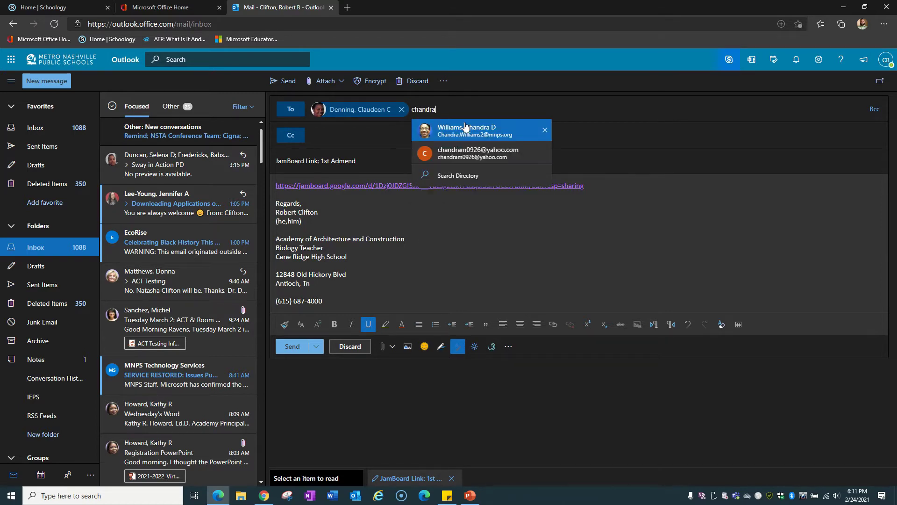
left_click(465, 126)
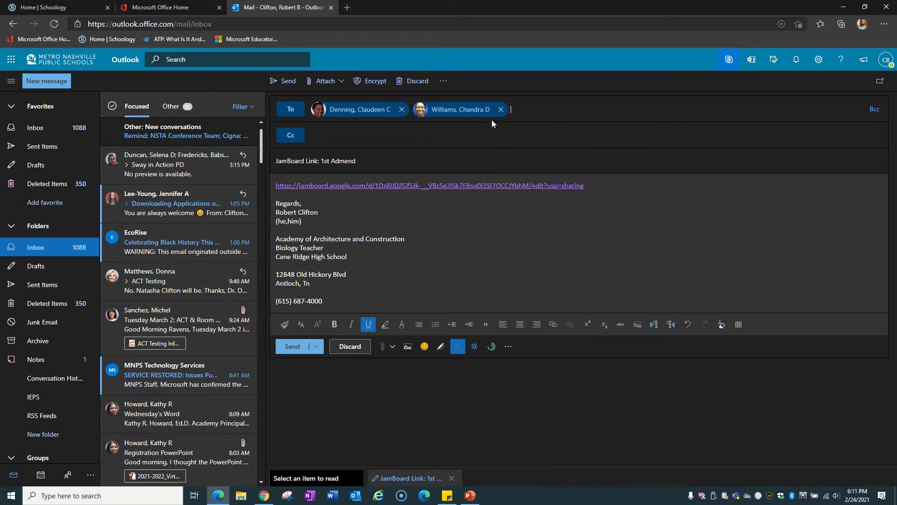
type("clifton")
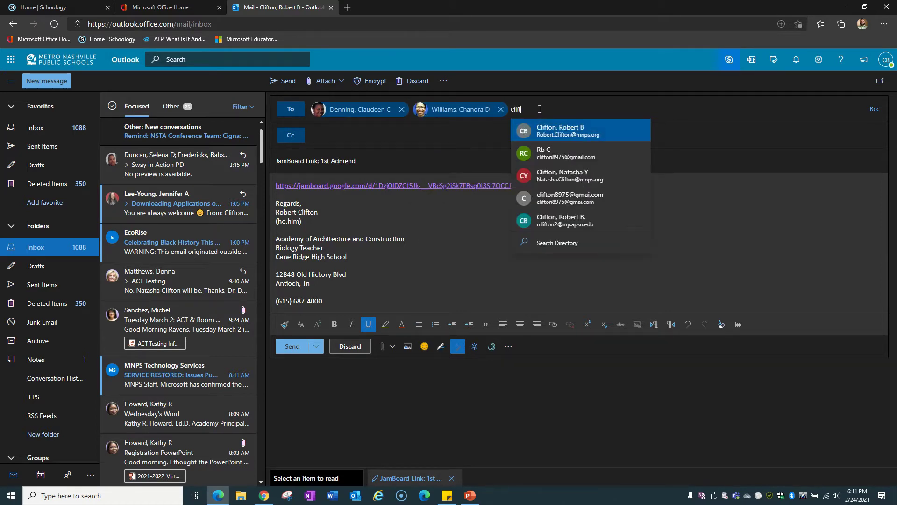
left_click(611, 176)
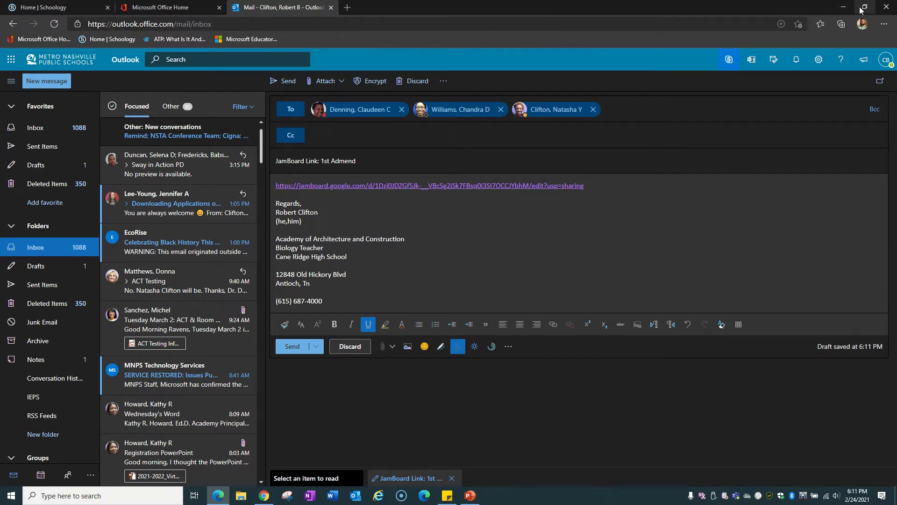
Return to the jam in Chrome and rename it "1st Amendment".
left_click(844, 8)
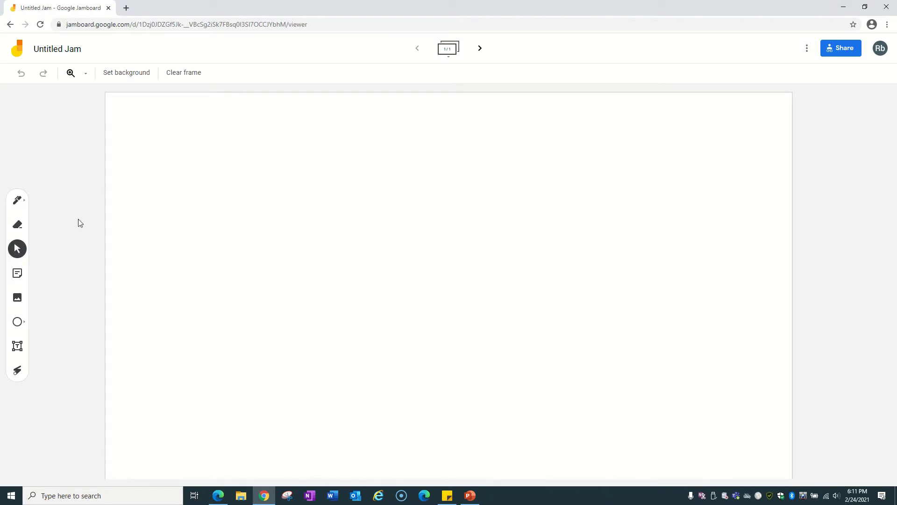
left_click(71, 49)
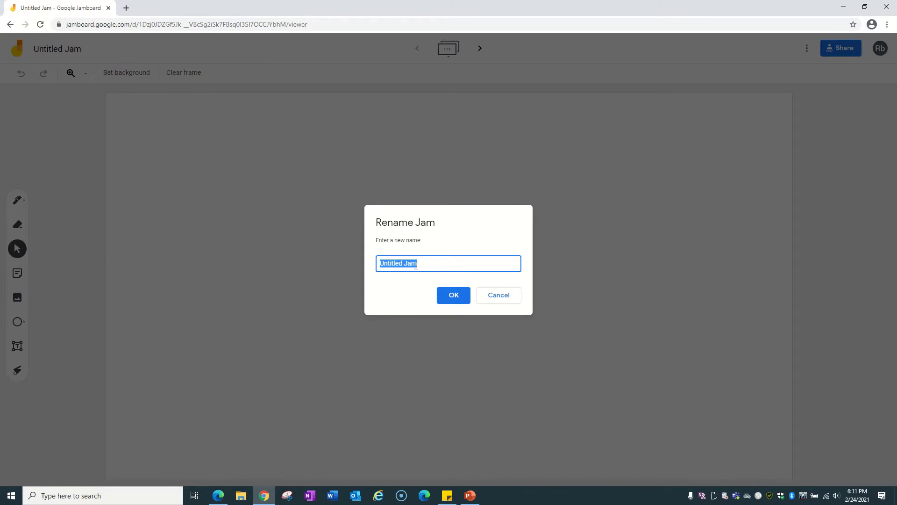
type("1st Admendment")
right_click(417, 265)
left_click(437, 270)
left_click(449, 300)
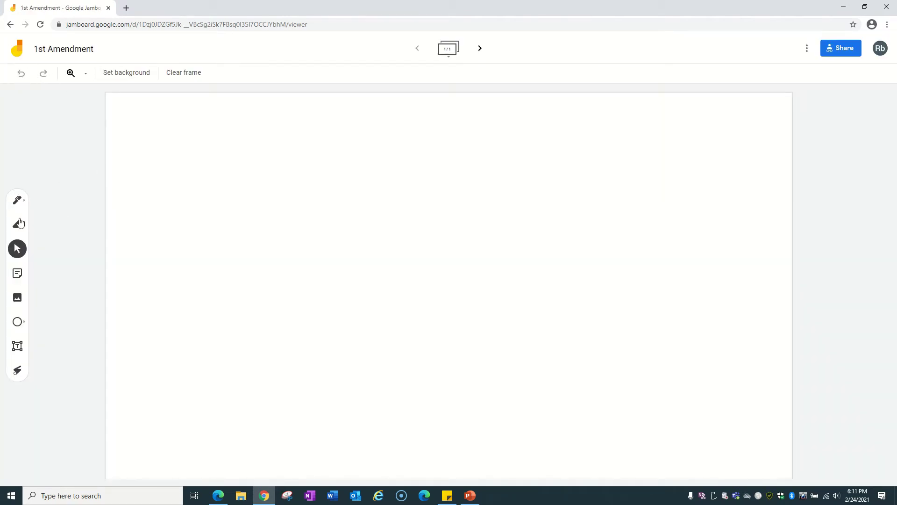
Draw a long freehand pen line across the middle of the frame and undo it.
left_click(17, 200)
left_click_drag(332, 253, 704, 274)
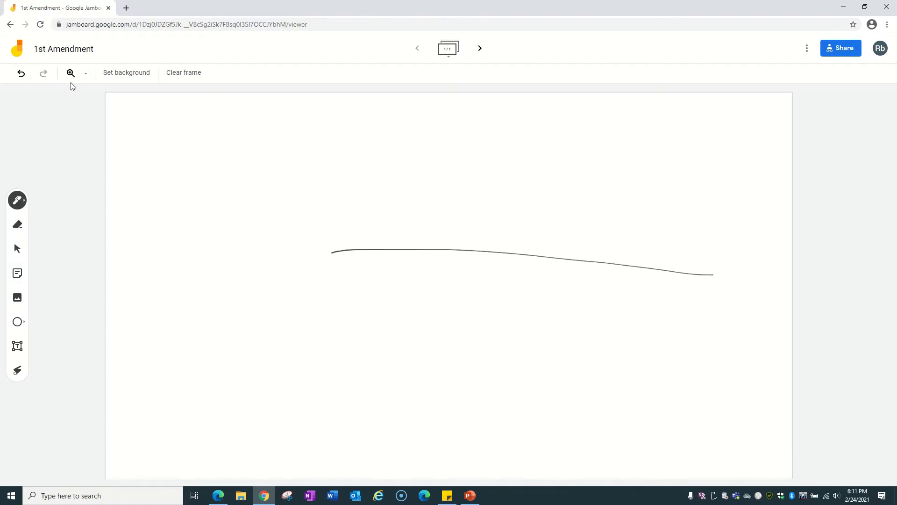
left_click(21, 73)
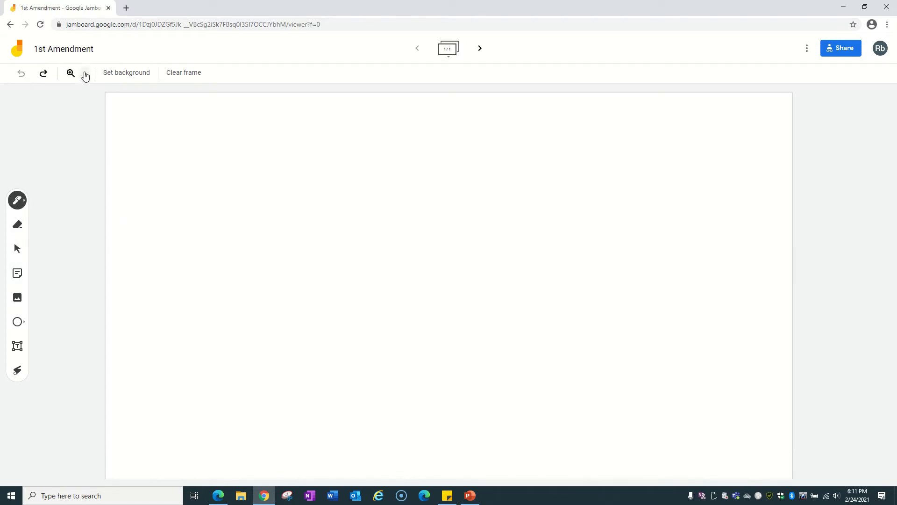
Set the frame background to the graph grid, sketch a small freehand box on it, and undo the box.
left_click(126, 74)
left_click(258, 101)
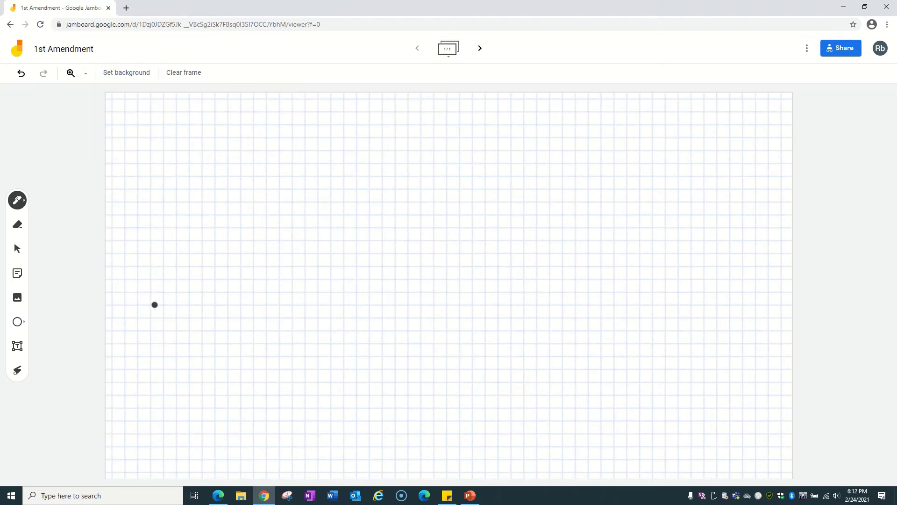
mouse_move(165, 304)
left_mouse_down()
mouse_move(191, 305)
mouse_move(218, 264)
mouse_move(214, 254)
mouse_move(152, 254)
mouse_move(149, 310)
left_mouse_up()
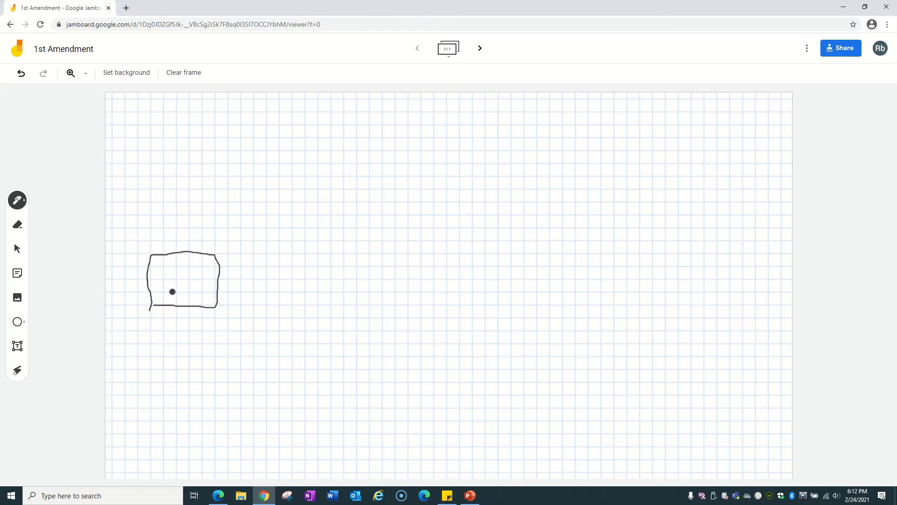
left_click(22, 80)
Draw a freehand pen stroke, clear the frame, and set its background back to plain white.
left_click(129, 74)
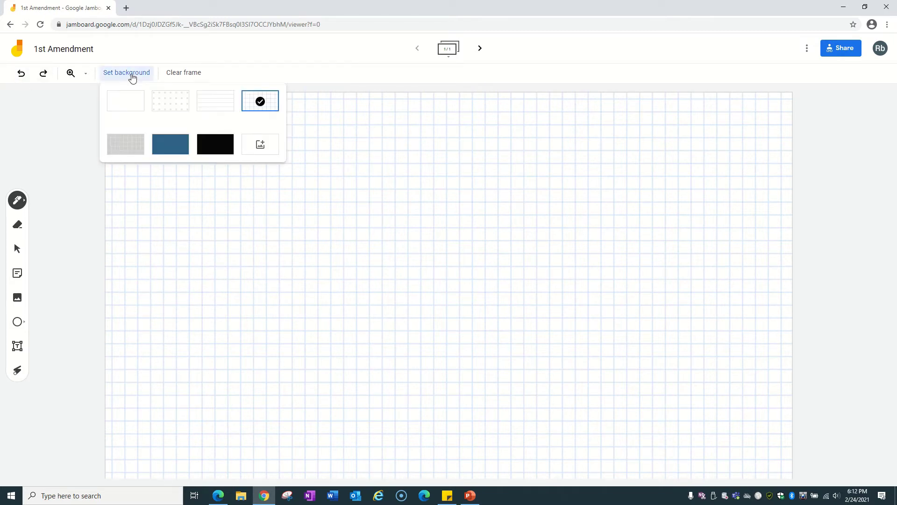
left_click(447, 261)
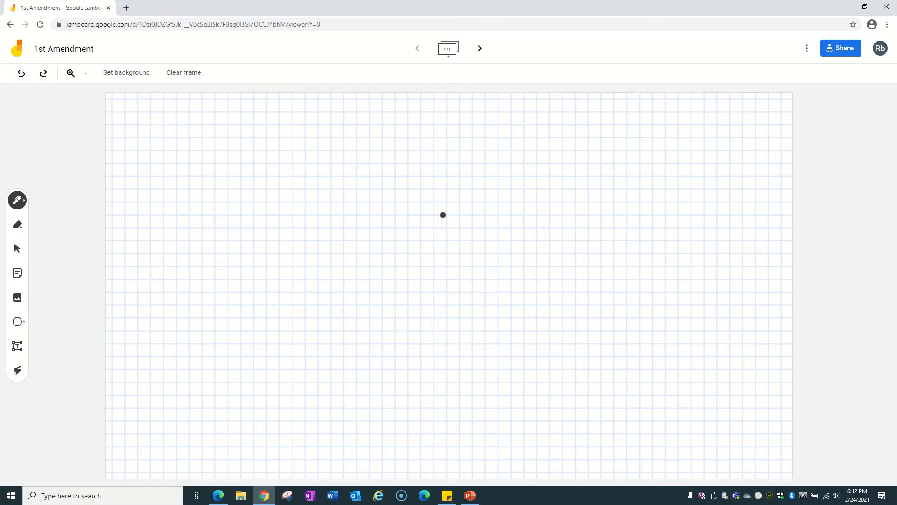
left_click_drag(431, 211, 423, 256)
left_click(195, 83)
left_click(121, 75)
left_click(126, 105)
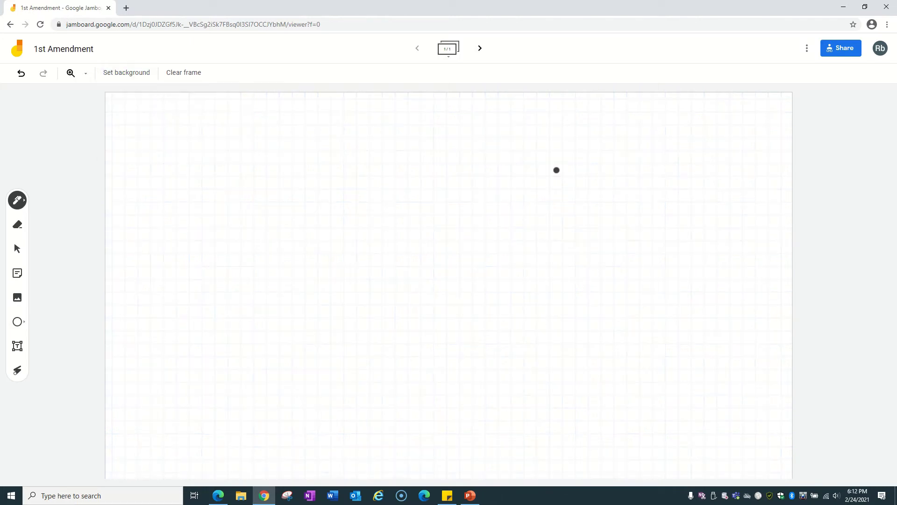
Add two new frames after the first one and browse back and forth between the frames.
left_click(480, 50)
left_click(481, 50)
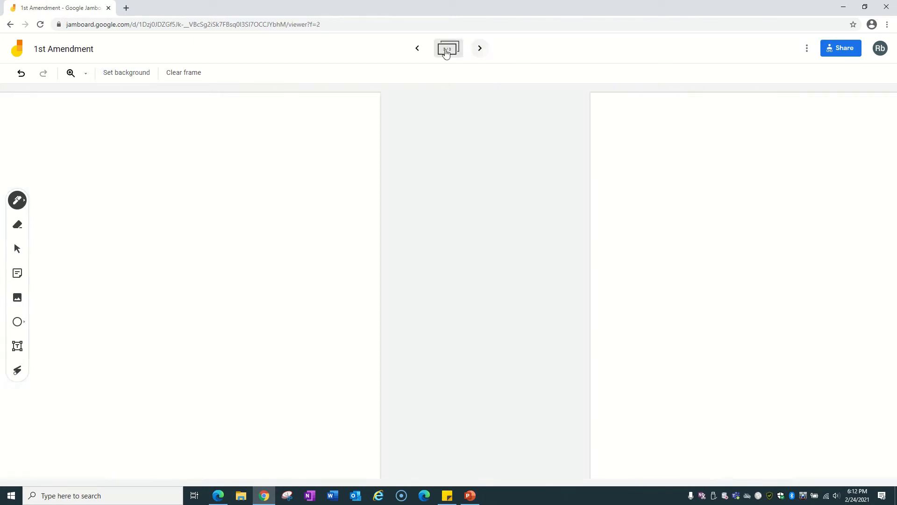
left_click(419, 48)
left_click(419, 47)
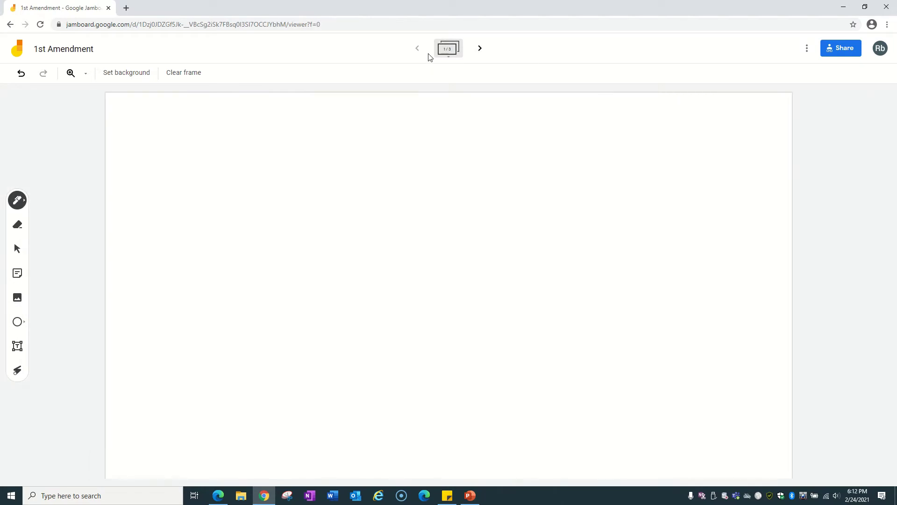
left_click(478, 50)
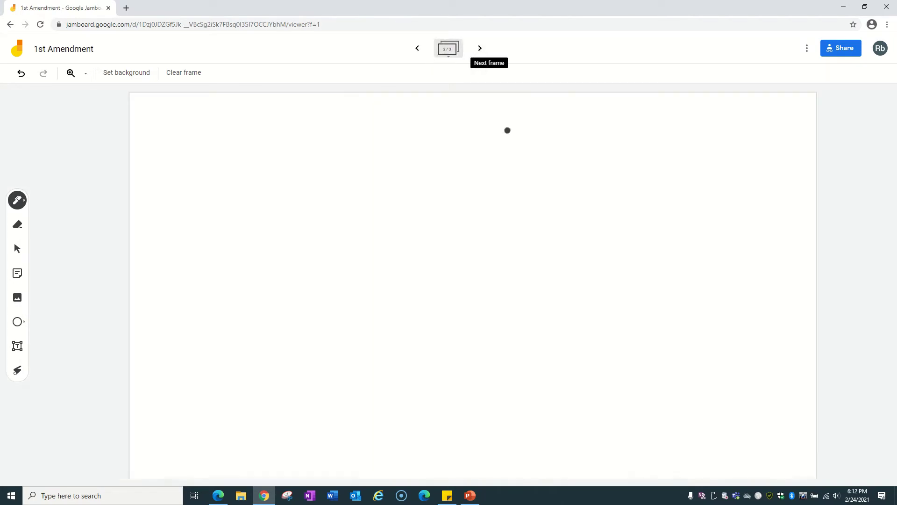
Expand the frame overview, delete the third and second frames, and close the overview.
left_click(447, 49)
right_click(449, 52)
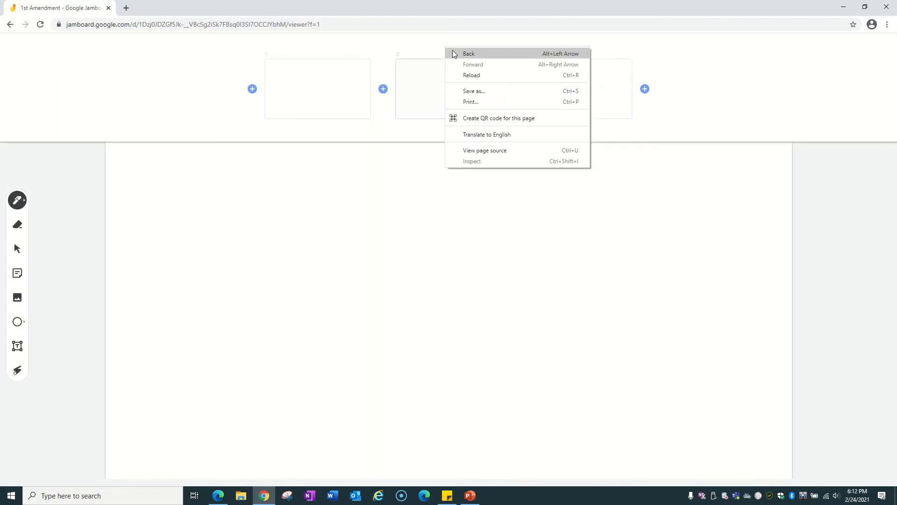
left_click(712, 102)
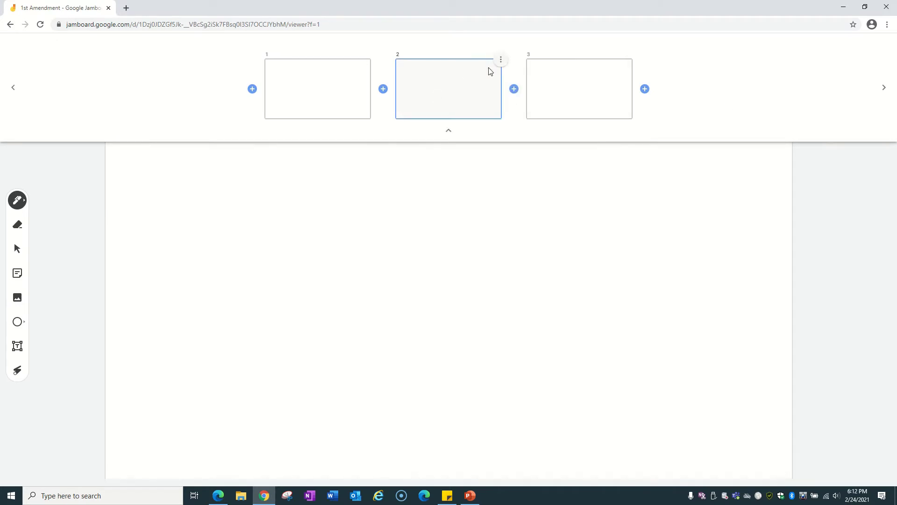
left_click(883, 145)
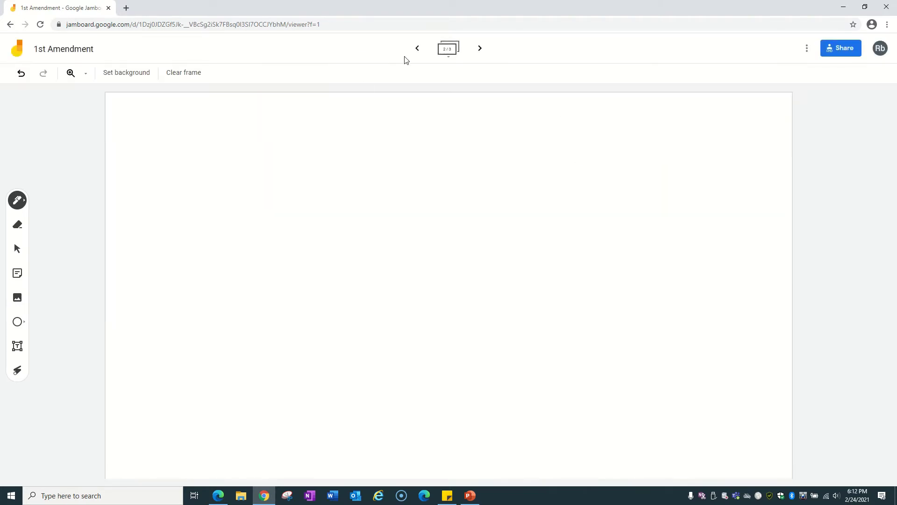
left_click(447, 48)
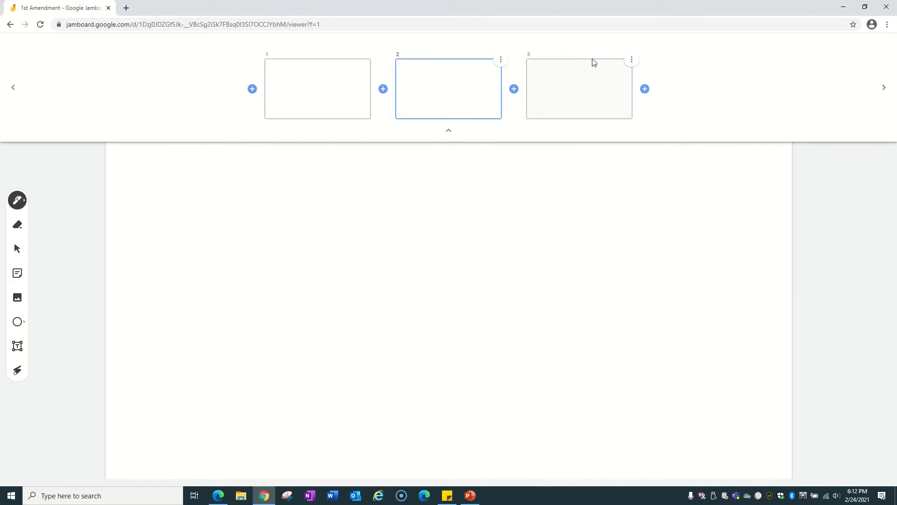
left_click(631, 59)
left_click(610, 77)
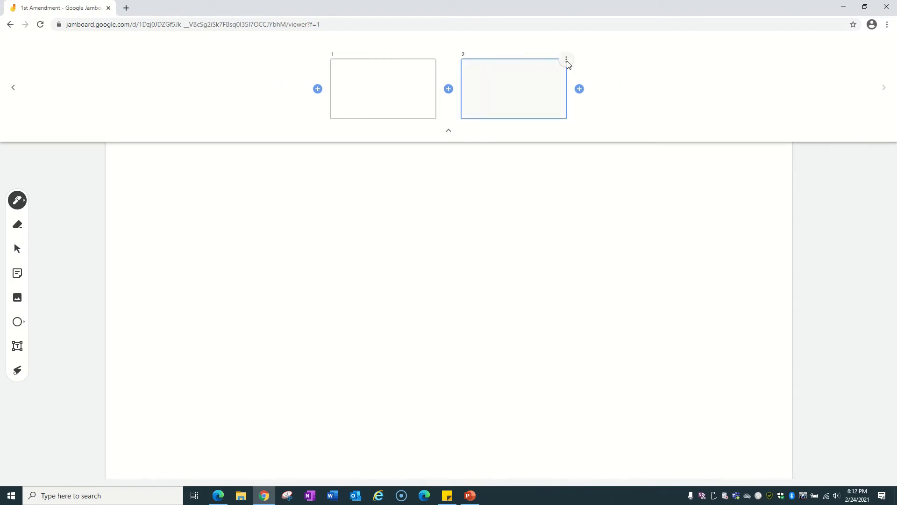
left_click(531, 60)
left_click(549, 76)
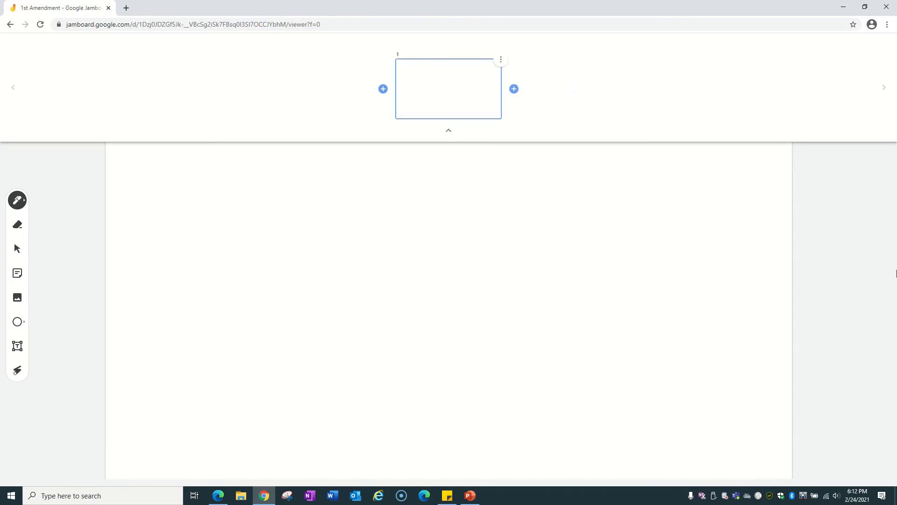
left_click(836, 253)
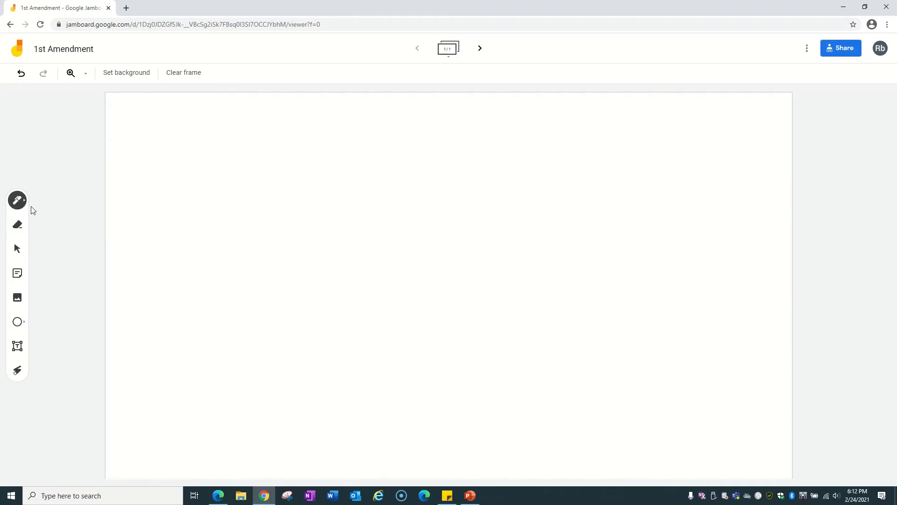
Draw a short thin black line with the pen and a slightly thicker one below it with the marker.
left_click(20, 201)
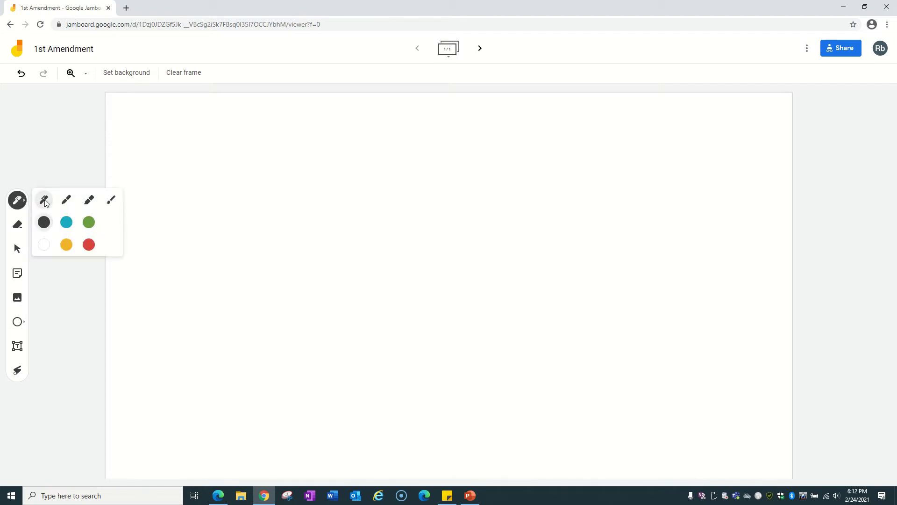
left_click(88, 200)
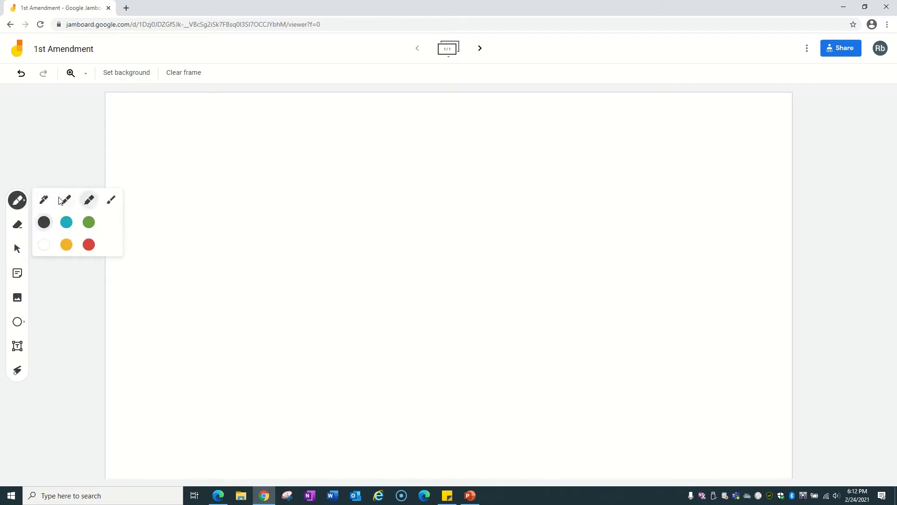
left_click(43, 200)
left_click_drag(117, 137, 195, 145)
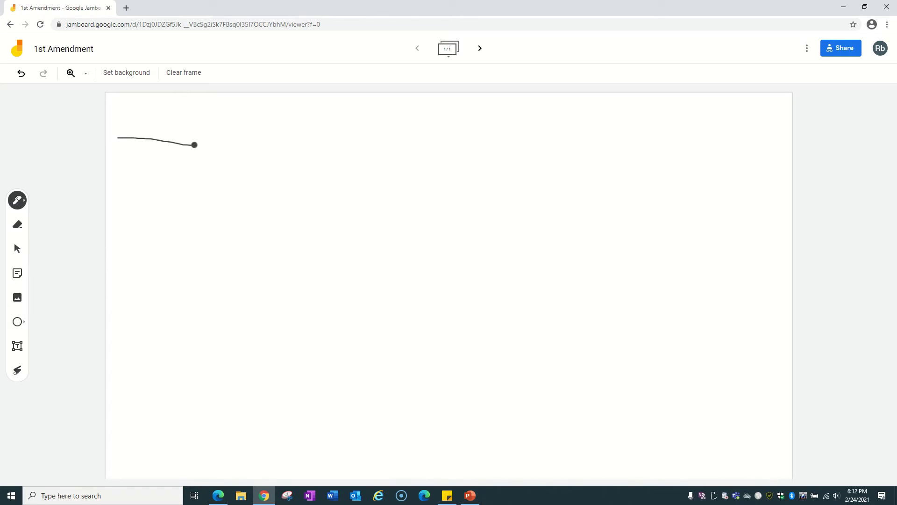
left_click(18, 200)
left_click(65, 200)
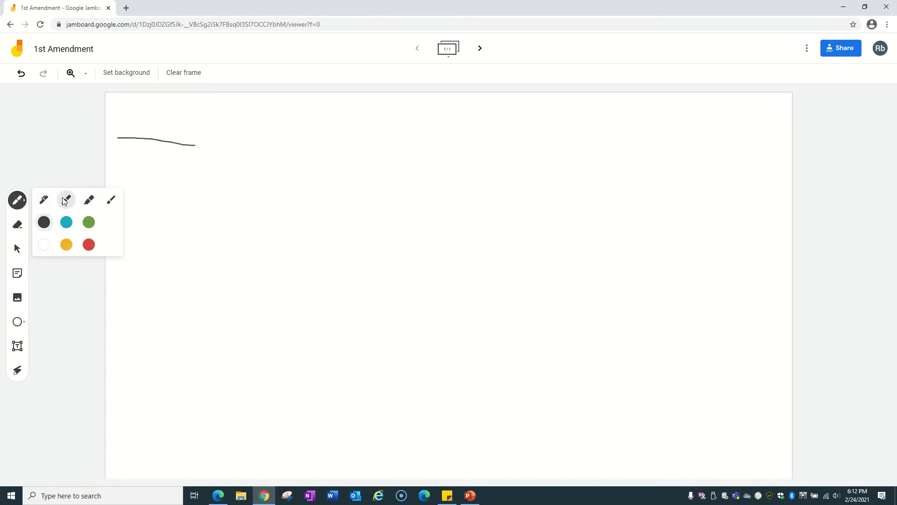
left_click_drag(113, 166, 192, 170)
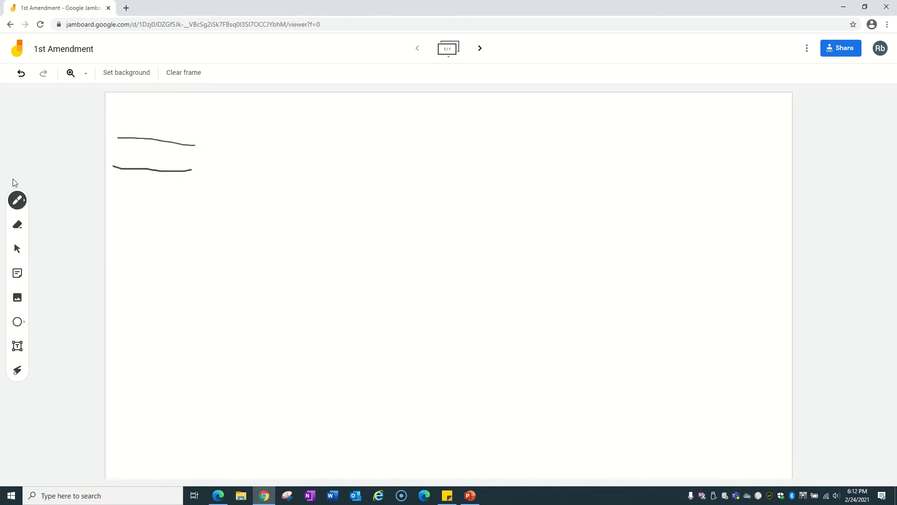
Draw a thick dark stroke beside the lines with the third pen type, and overlapping translucent strokes below it with the fourth.
left_click(17, 200)
left_click(89, 200)
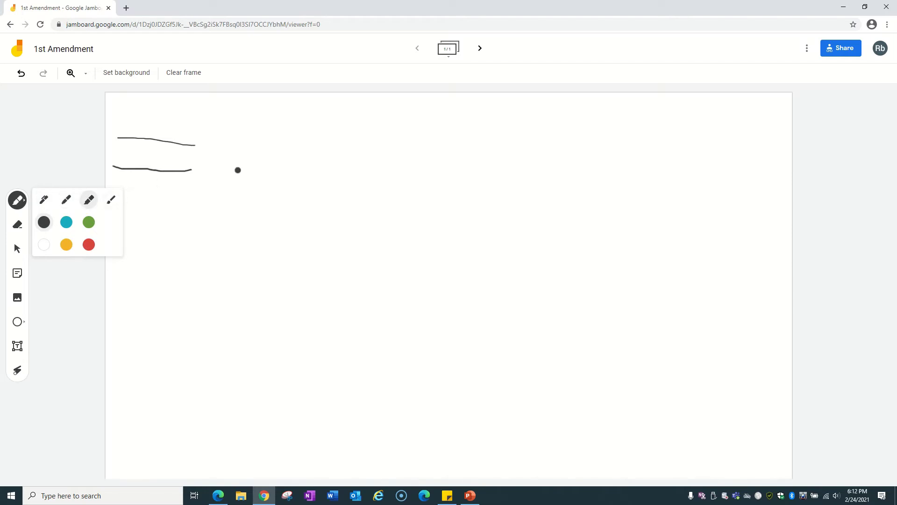
left_click_drag(237, 144, 354, 147)
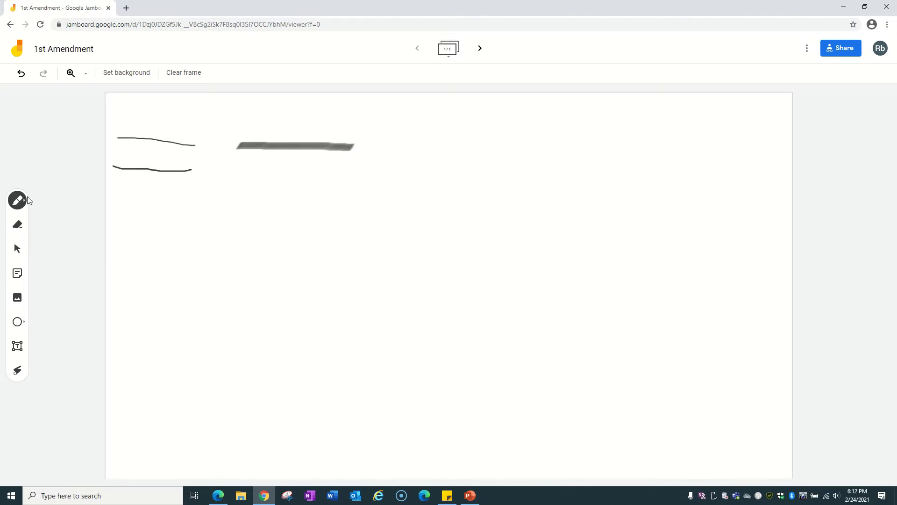
left_click(27, 200)
left_click(111, 201)
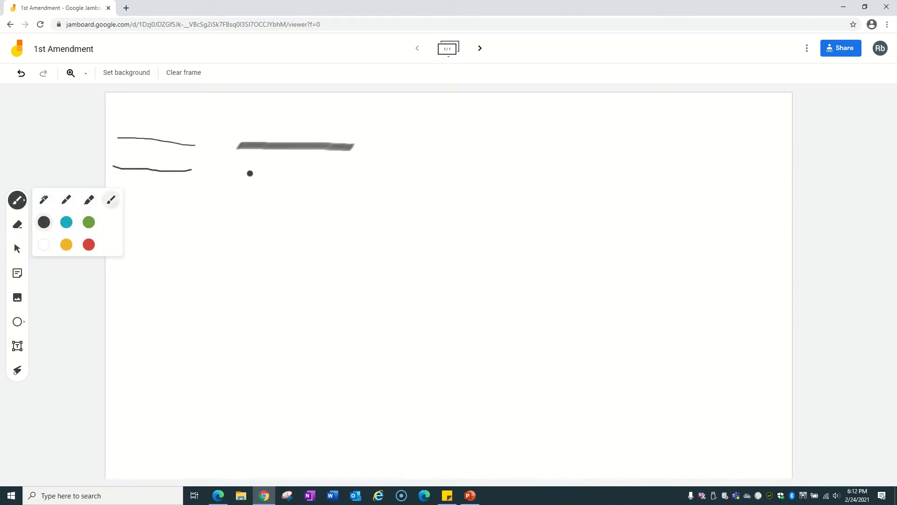
left_click_drag(228, 169, 319, 173)
left_click(26, 202)
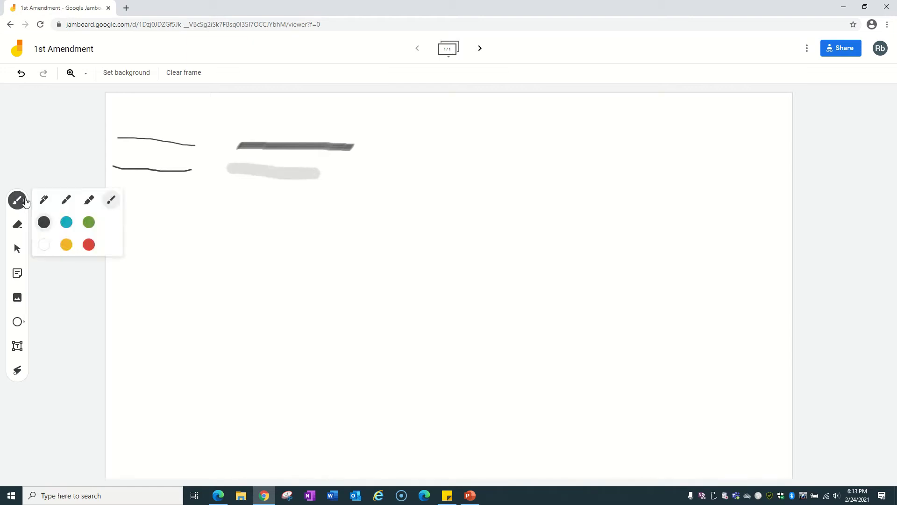
mouse_move(227, 169)
left_mouse_down()
mouse_move(298, 172)
mouse_move(234, 162)
left_mouse_up()
Erase all the sample strokes from the frame with the eraser.
left_click(19, 204)
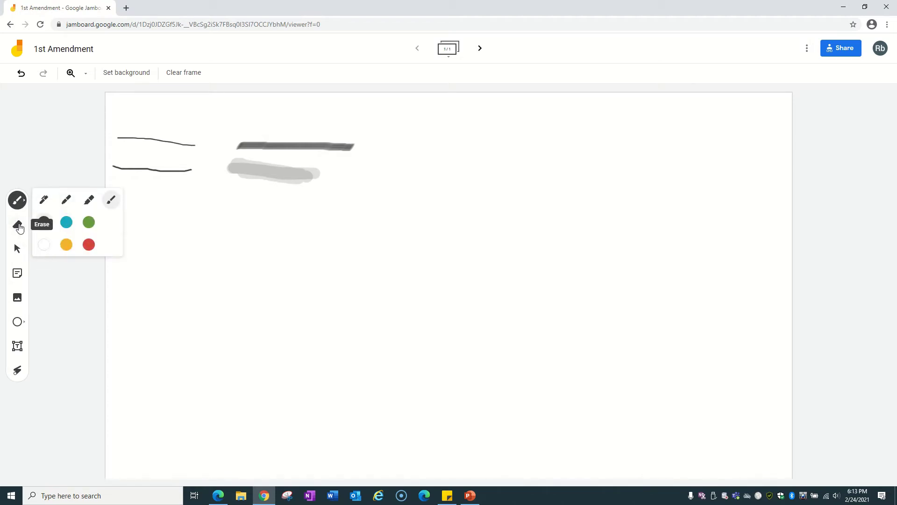
left_click(18, 225)
mouse_move(164, 141)
left_mouse_down()
mouse_move(172, 142)
mouse_move(124, 139)
mouse_move(108, 159)
mouse_move(325, 175)
mouse_move(248, 177)
left_mouse_up()
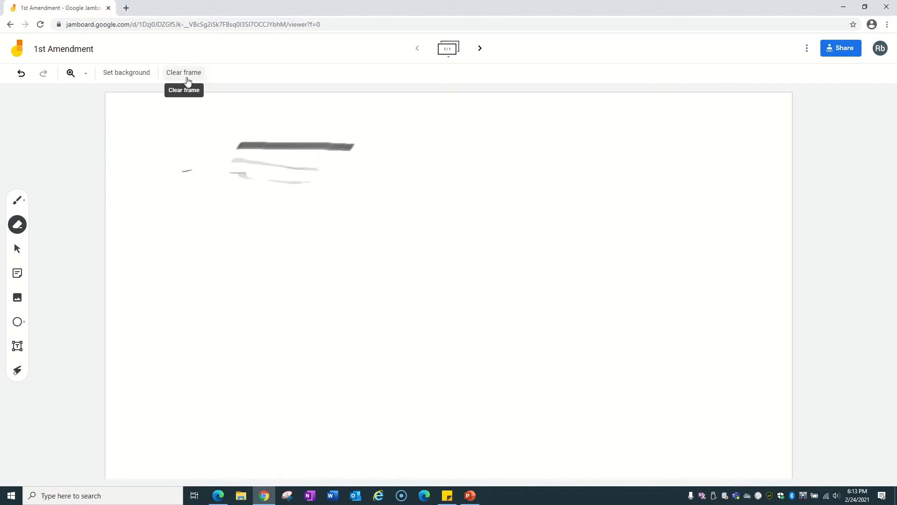
mouse_move(242, 143)
left_mouse_down()
mouse_move(363, 145)
mouse_move(252, 149)
mouse_move(282, 146)
mouse_move(336, 170)
mouse_move(204, 159)
mouse_move(280, 167)
mouse_move(262, 174)
mouse_move(282, 182)
mouse_move(138, 170)
mouse_move(209, 170)
left_mouse_up()
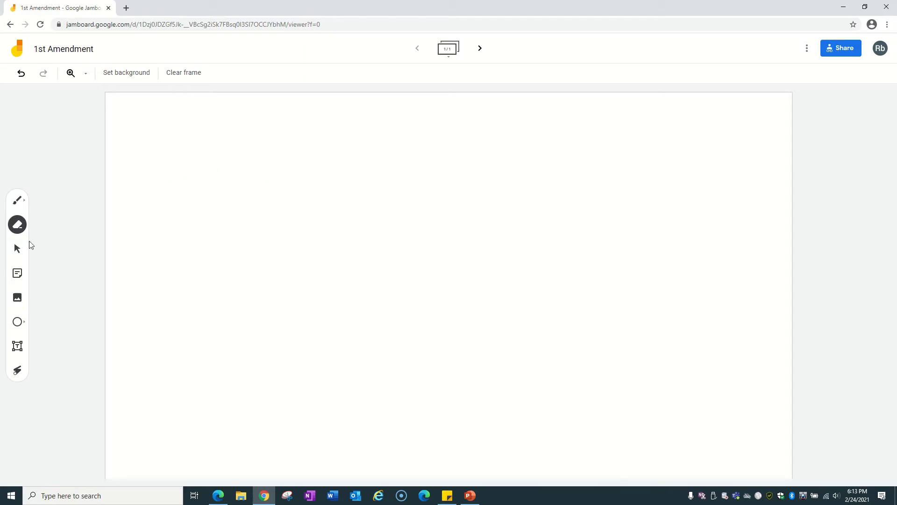
Start a sticky note, try out several note colours including blue and yellow, and set it to transparent.
left_click(16, 249)
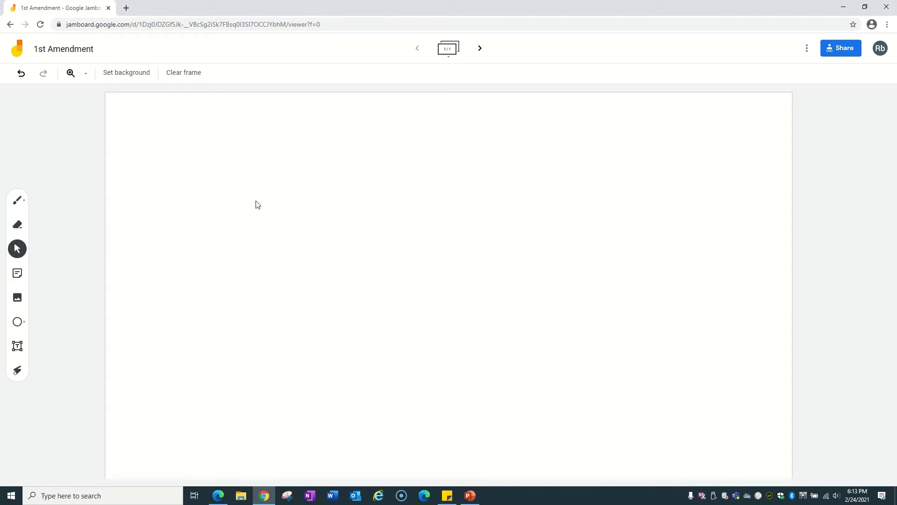
left_click(18, 276)
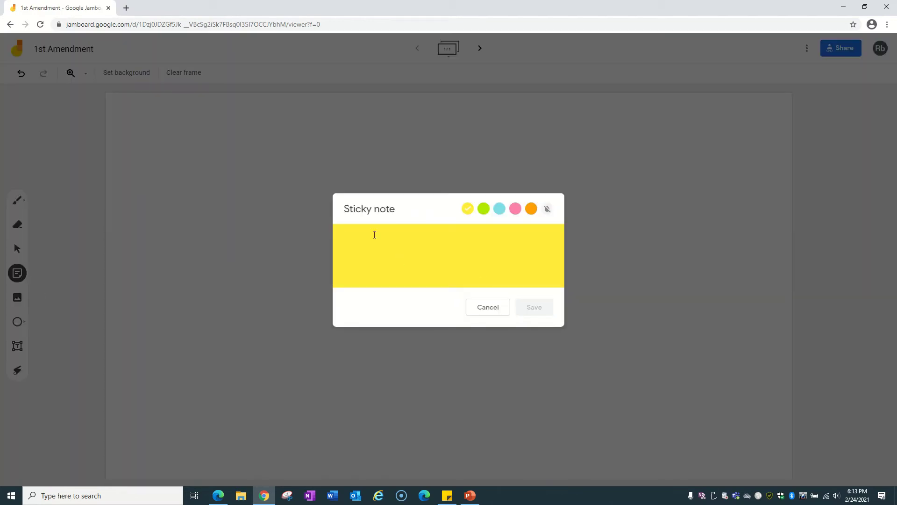
left_click(498, 208)
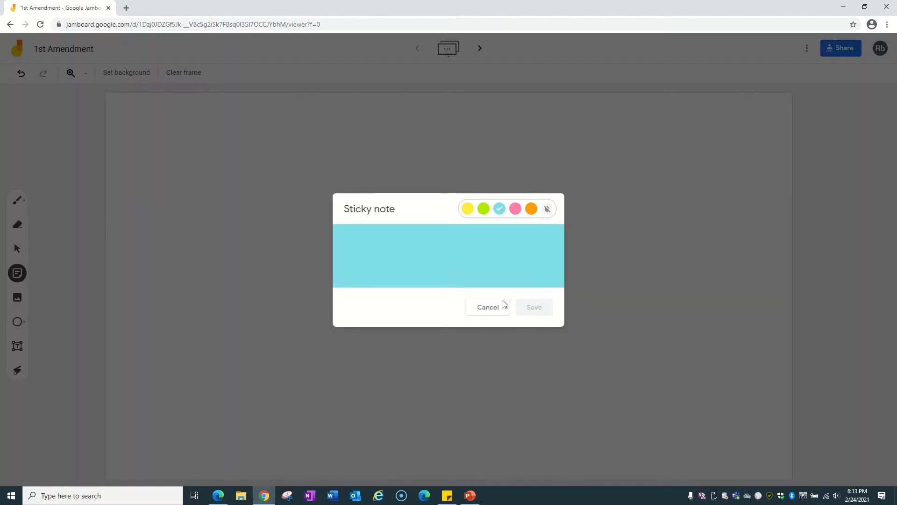
left_click(466, 210)
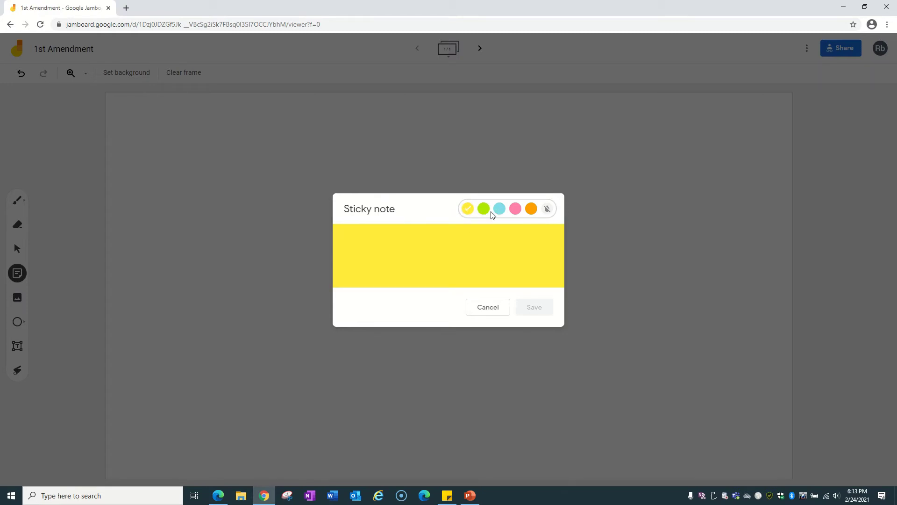
left_click(484, 214)
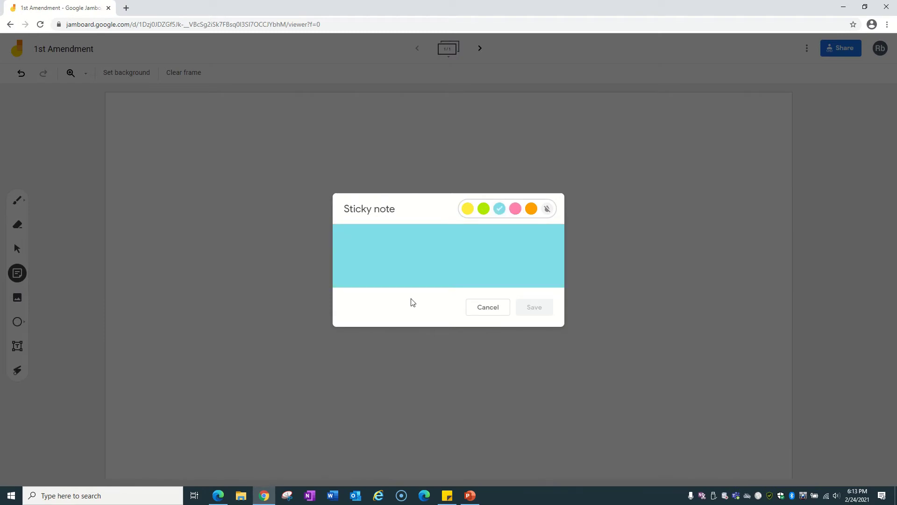
left_click(547, 209)
left_click(462, 255)
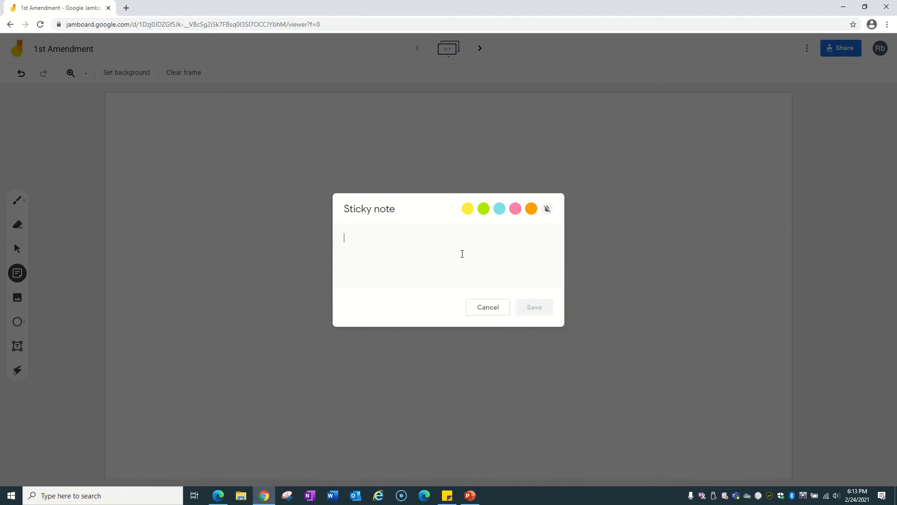
Enter the contributor's name followed by "- Here is my contribution" as the note text, save it, and cancel the further blank note.
type("N")
key("BackSpace")
type("Clifton- Here is my contrid")
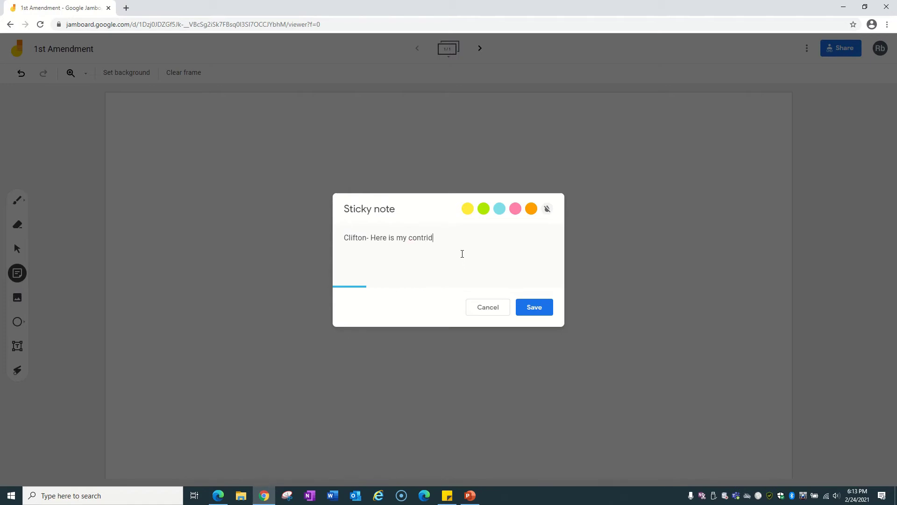
type("n")
left_click(534, 308)
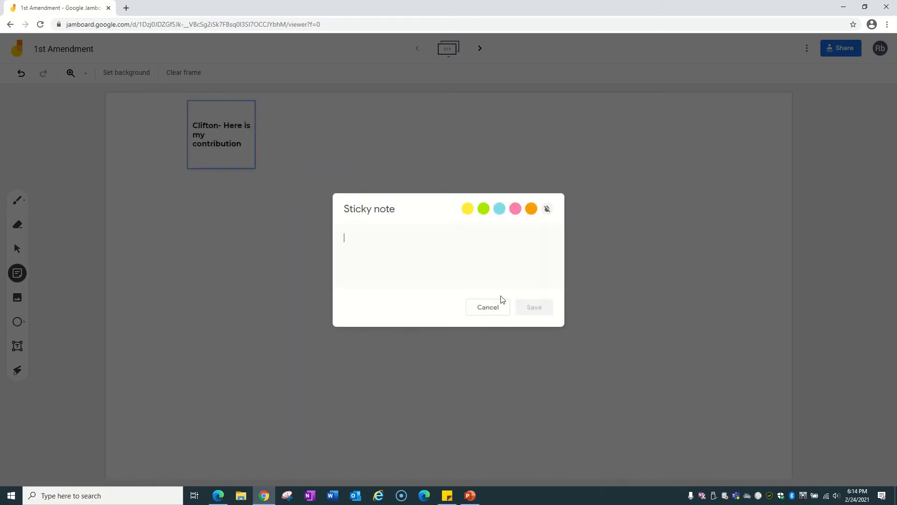
left_click(493, 309)
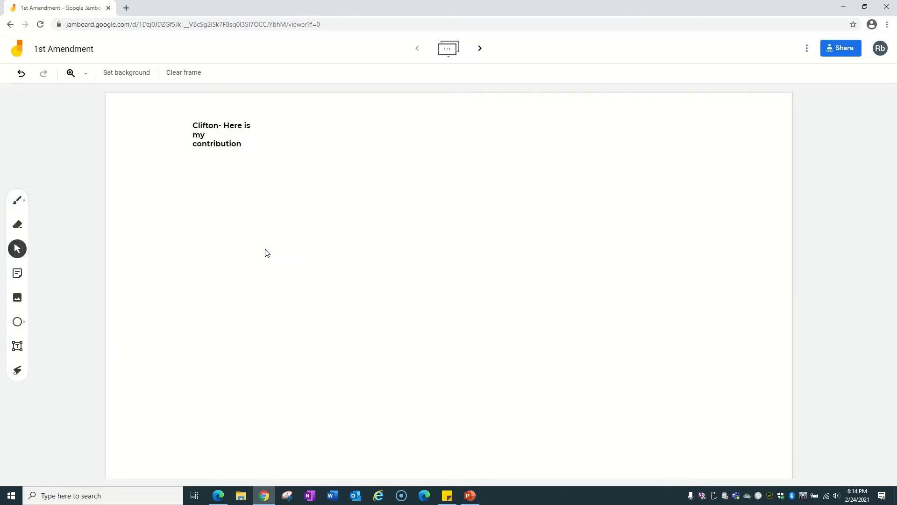
Move the sticky note toward the centre of the frame and enlarge it to almost twice its size.
left_click(224, 135)
left_click_drag(208, 106, 291, 184)
left_click_drag(390, 243, 444, 297)
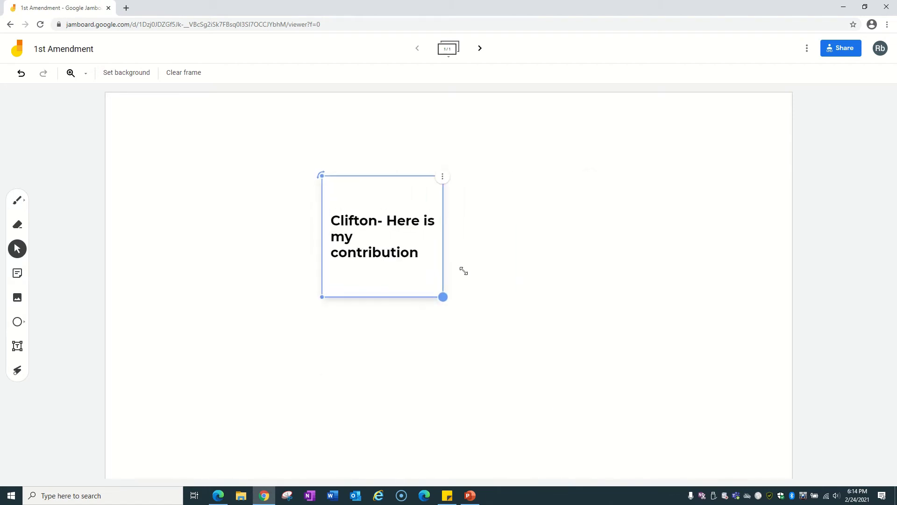
Open the sticky note for editing, save it with the same text, and move it to the frame's upper-left corner.
left_click(444, 177)
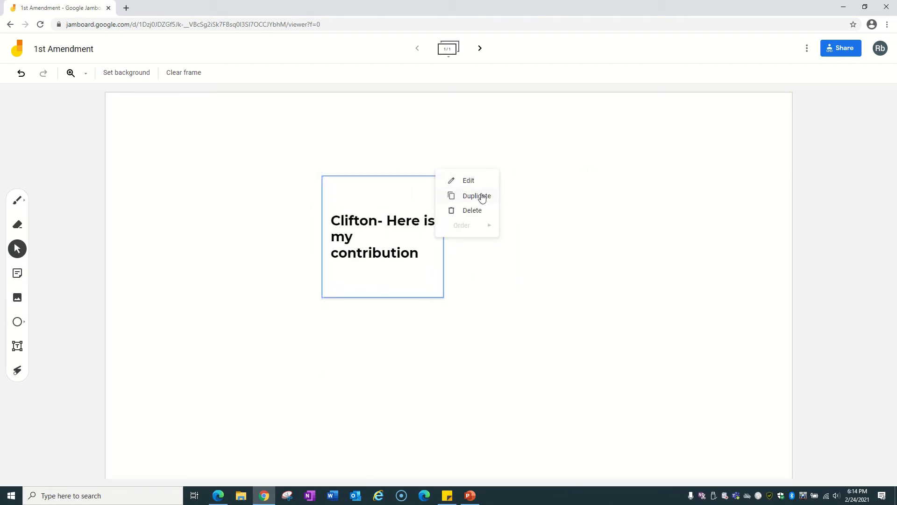
left_click(468, 182)
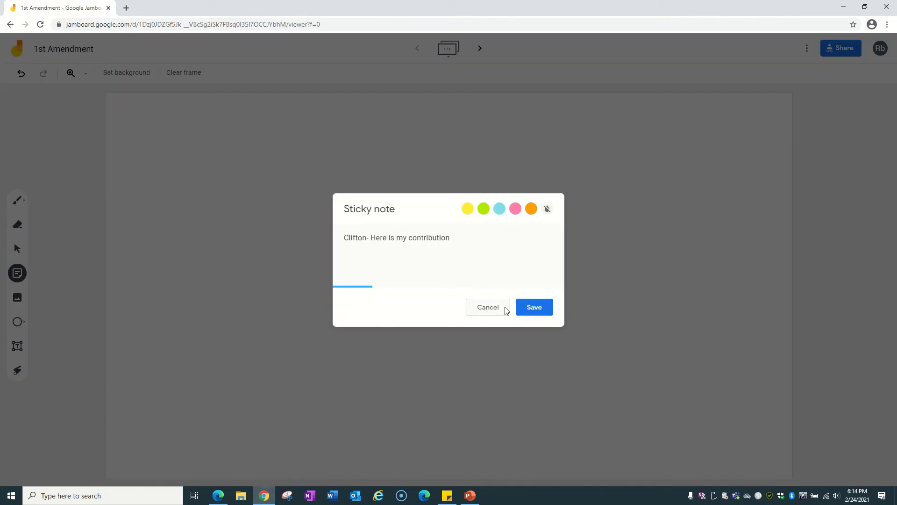
left_click(523, 308)
left_click_drag(383, 229, 181, 159)
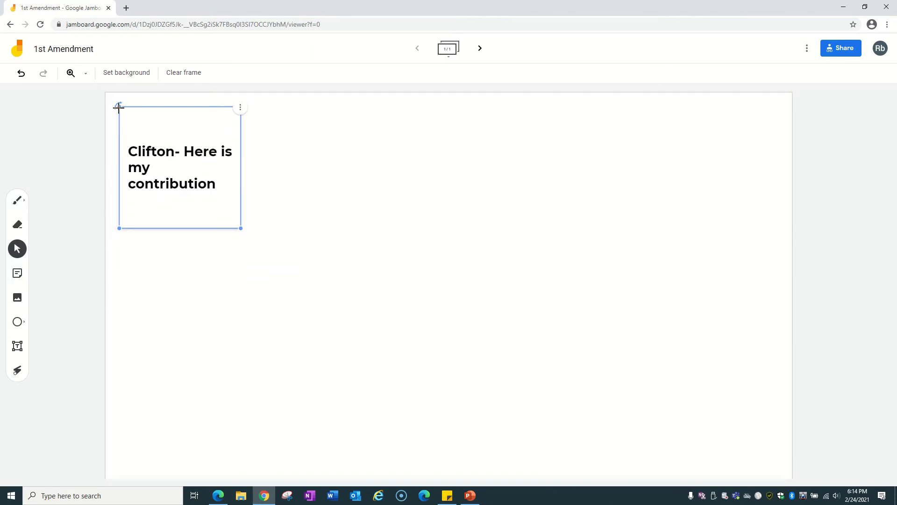
Shrink the transparent sticky note to about two thirds of its size and move it toward the frame's upper-right area.
left_click(240, 107)
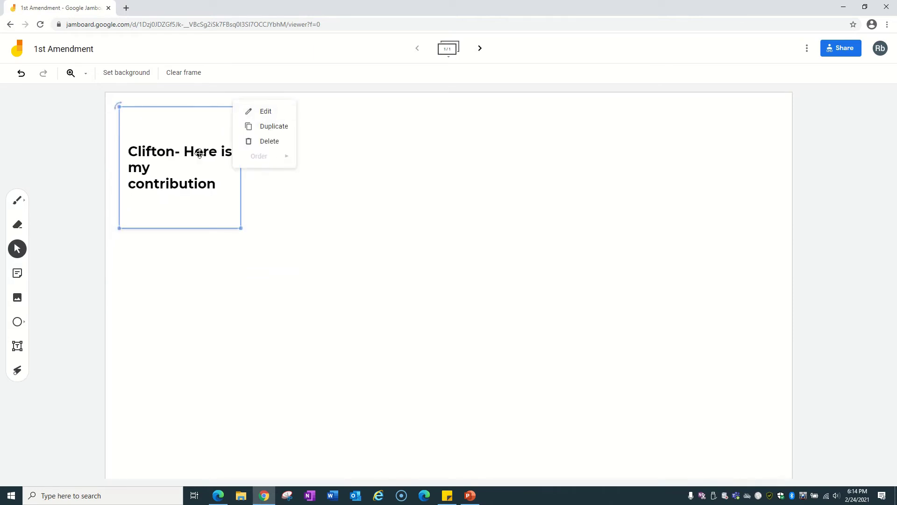
left_click(182, 189)
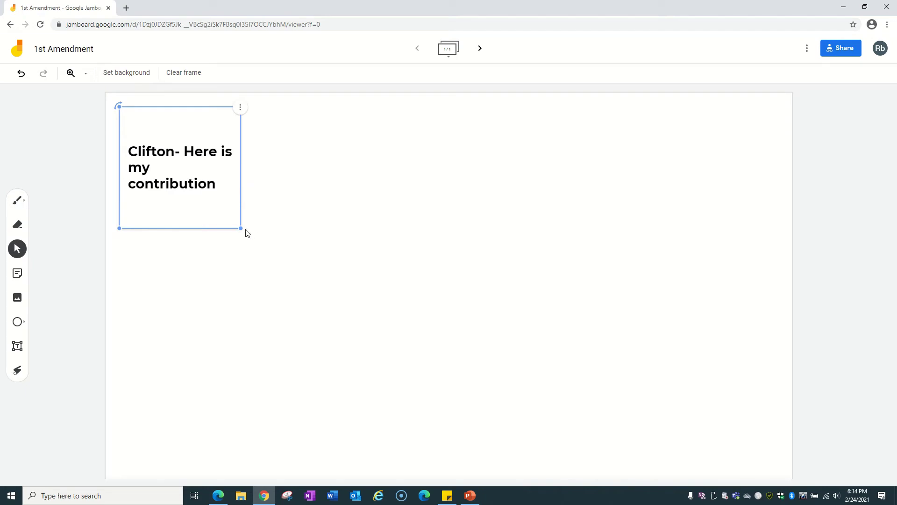
left_click_drag(237, 226, 200, 188)
left_click_drag(150, 121, 590, 153)
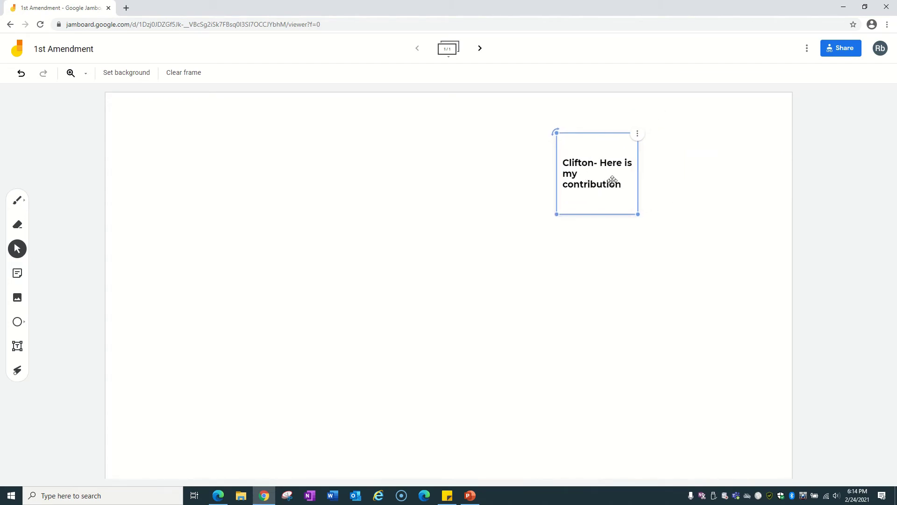
Delete the transparent contribution sticky note from the frame.
left_click(637, 134)
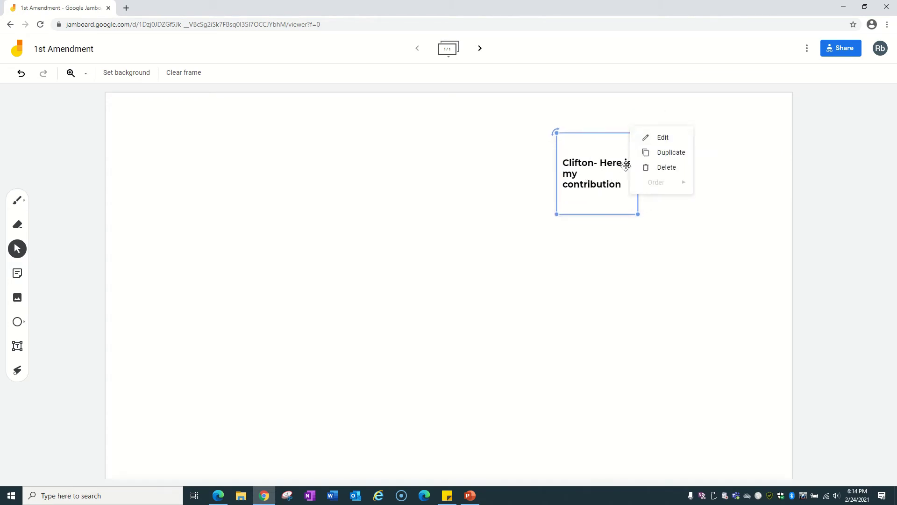
left_click(659, 167)
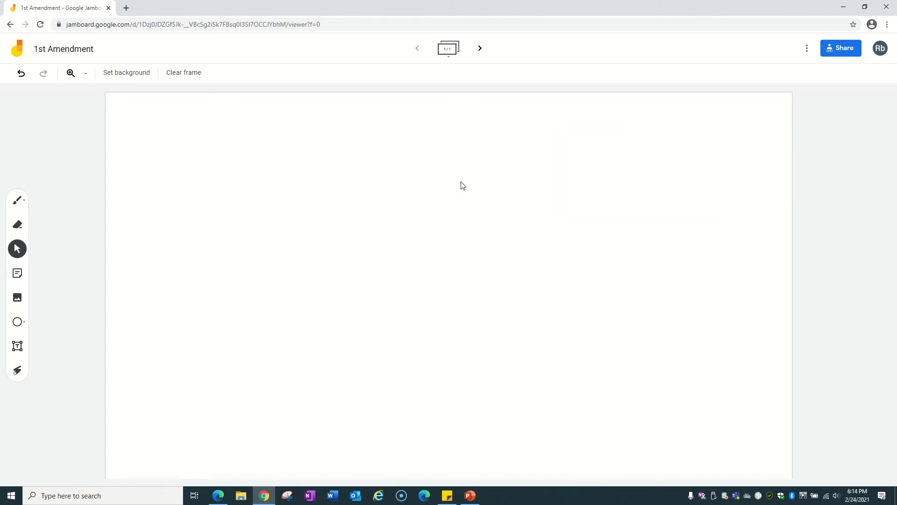
Look through the image sources for URL, camera, Google Drive and Google Photos, dismissing the camera permission request.
left_click(17, 298)
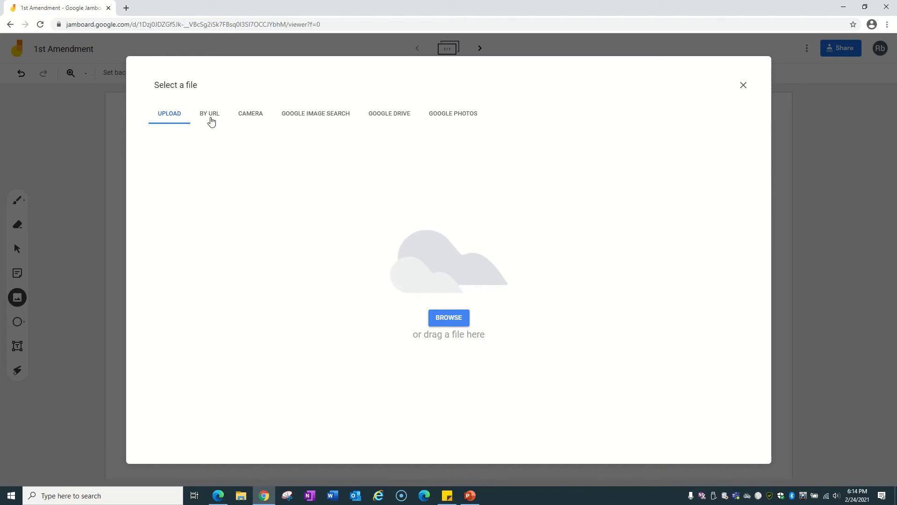
left_click(211, 121)
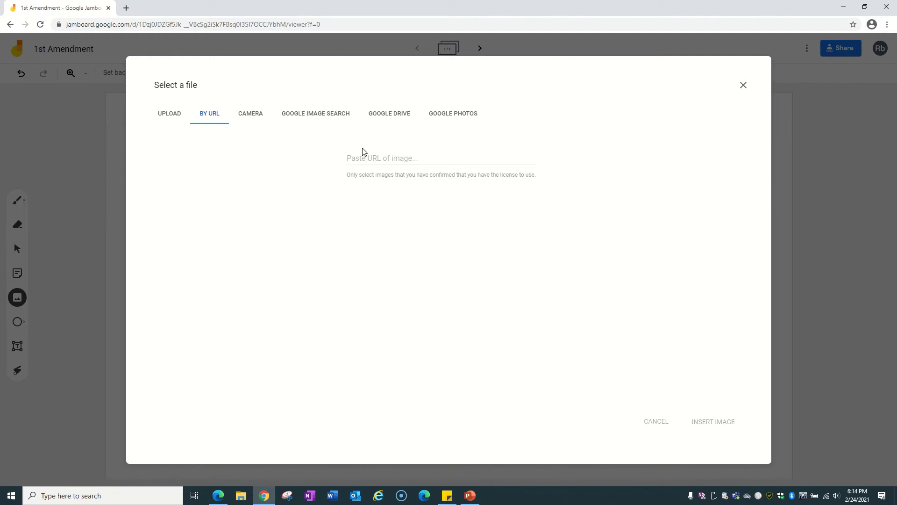
left_click(253, 115)
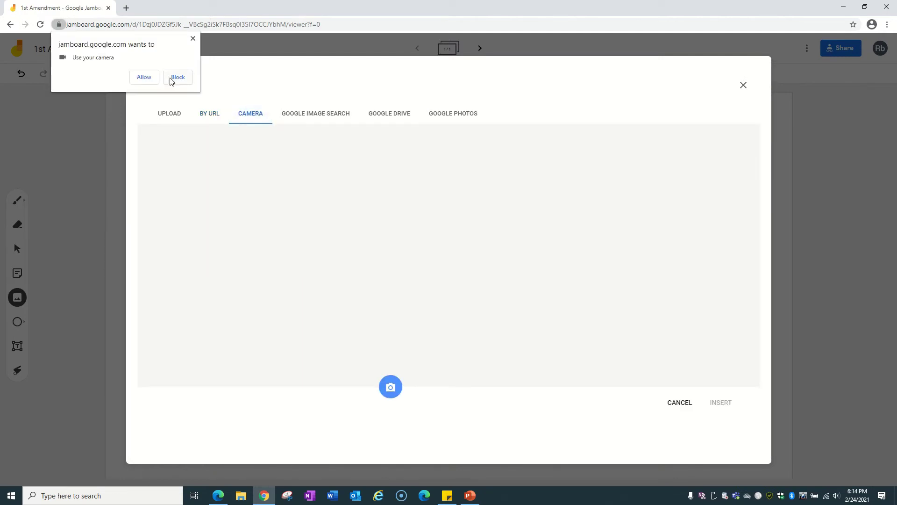
left_click(193, 38)
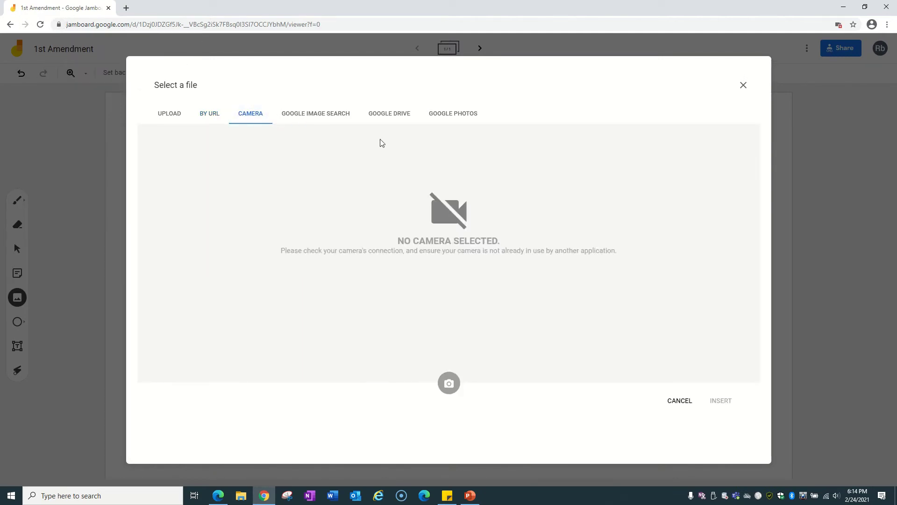
left_click(386, 117)
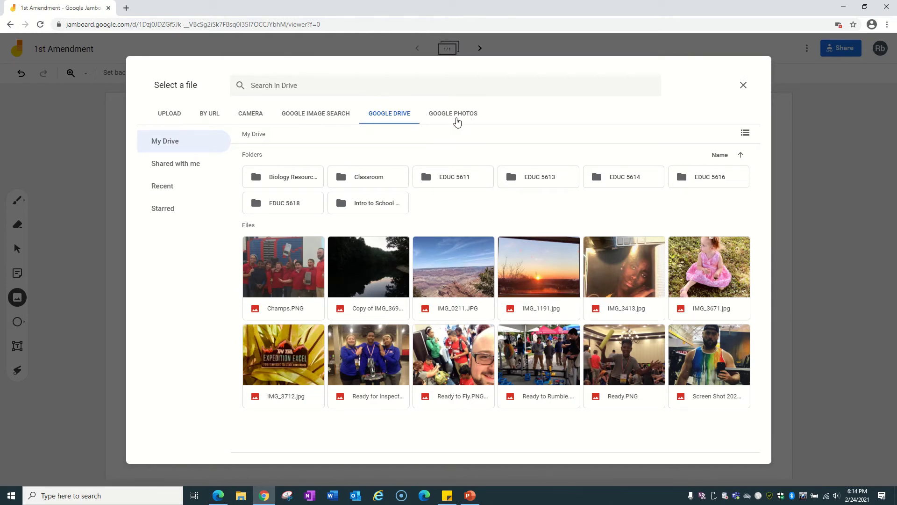
left_click(455, 117)
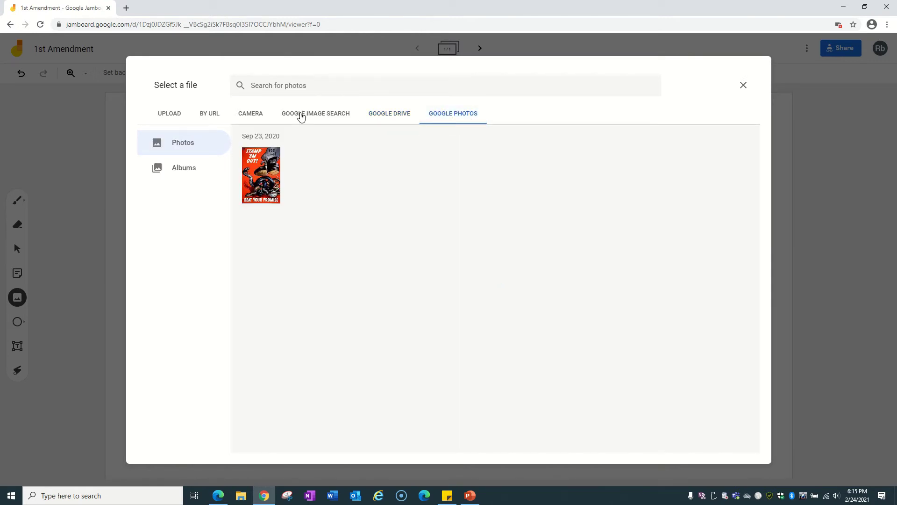
Search Google Images for "constitution", insert the picture of the Constitution on a flag, and shift it slightly left on the frame.
left_click(308, 116)
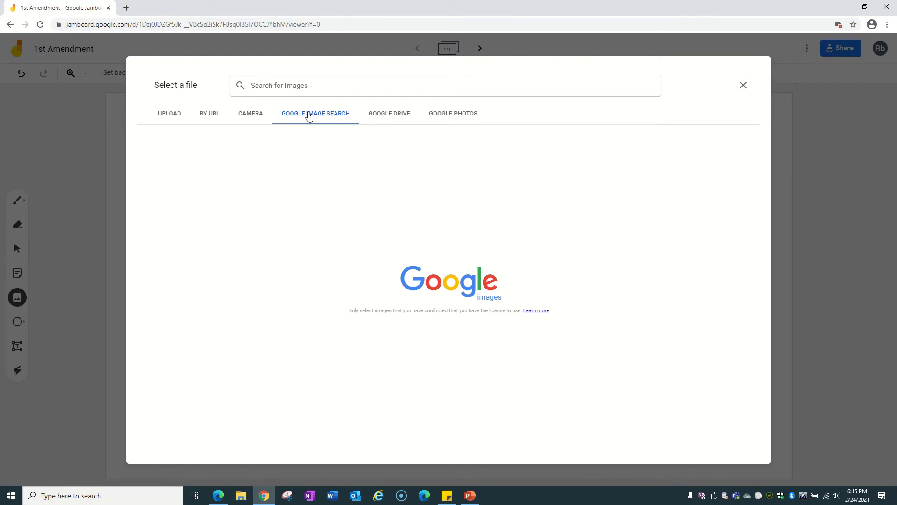
type("Cons")
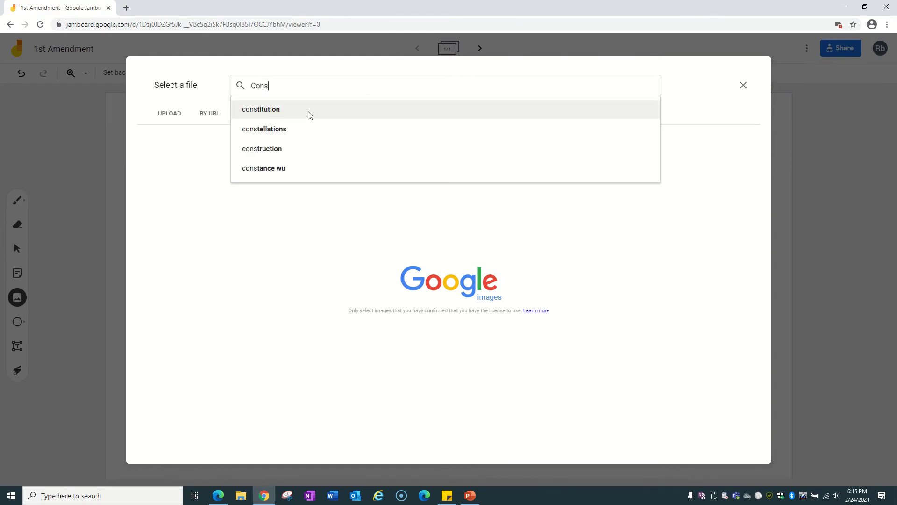
left_click(308, 112)
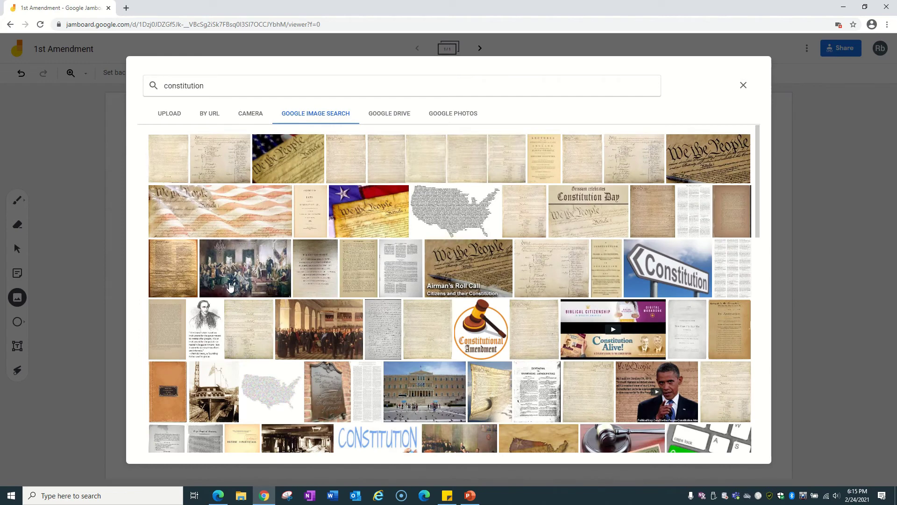
left_click(365, 222)
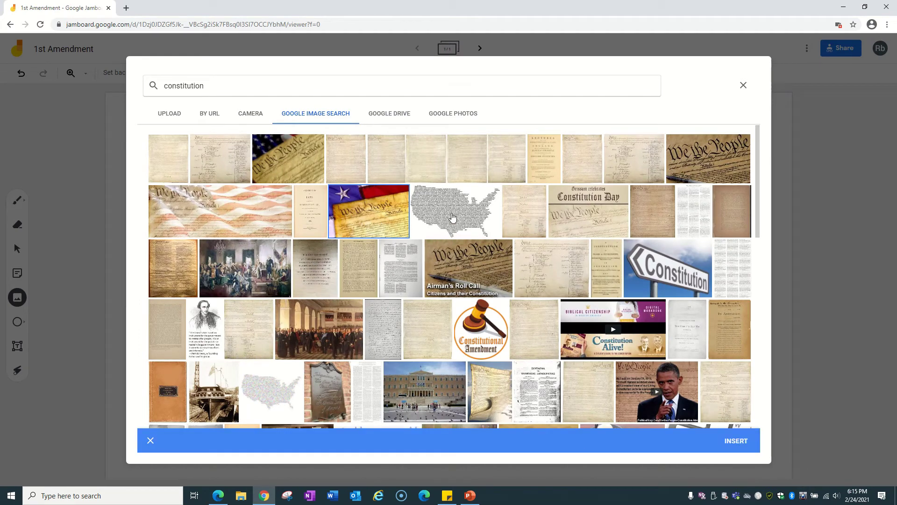
left_click(669, 268)
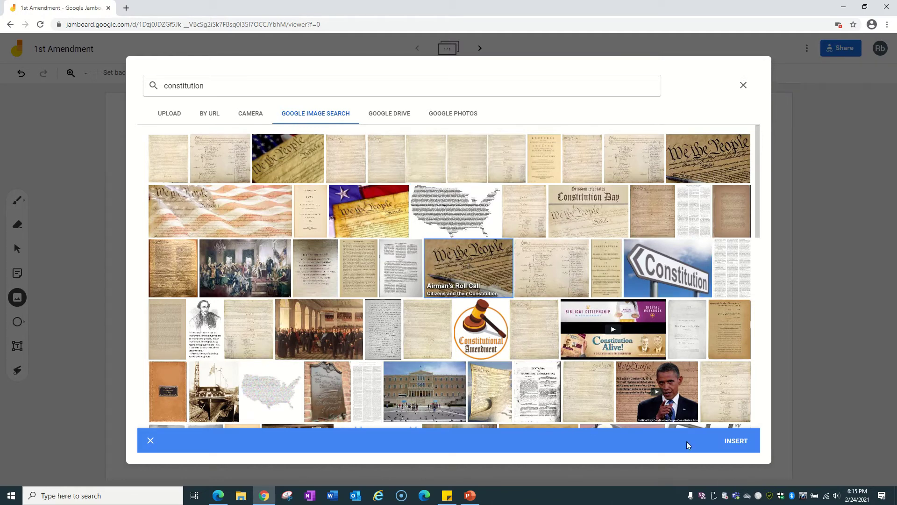
left_click(739, 439)
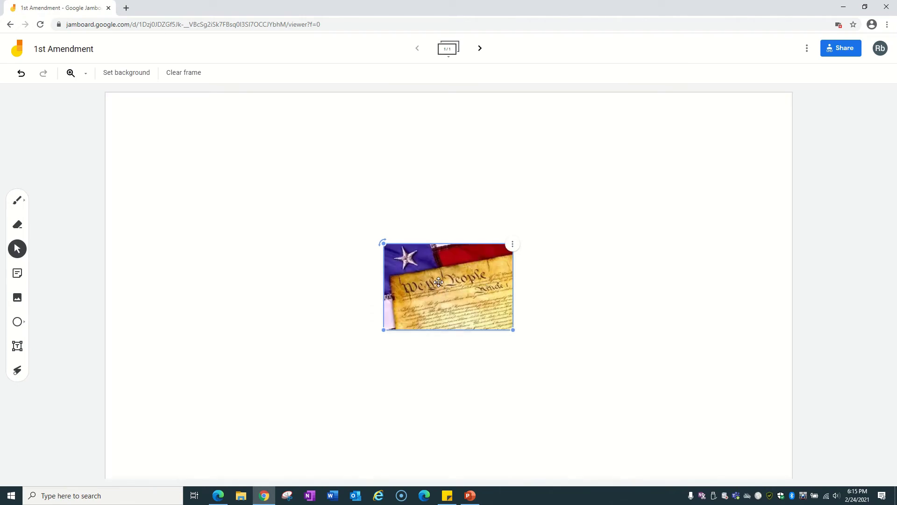
left_click_drag(484, 280, 449, 284)
Draw a large circle over the Constitution picture and move it to the upper-left part of the frame.
left_click(17, 321)
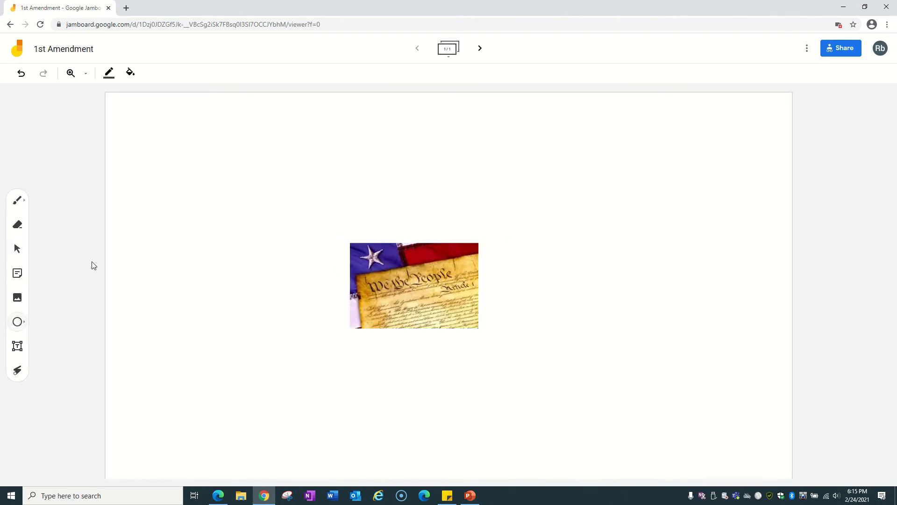
left_click_drag(253, 167, 461, 357)
left_click_drag(362, 257, 194, 243)
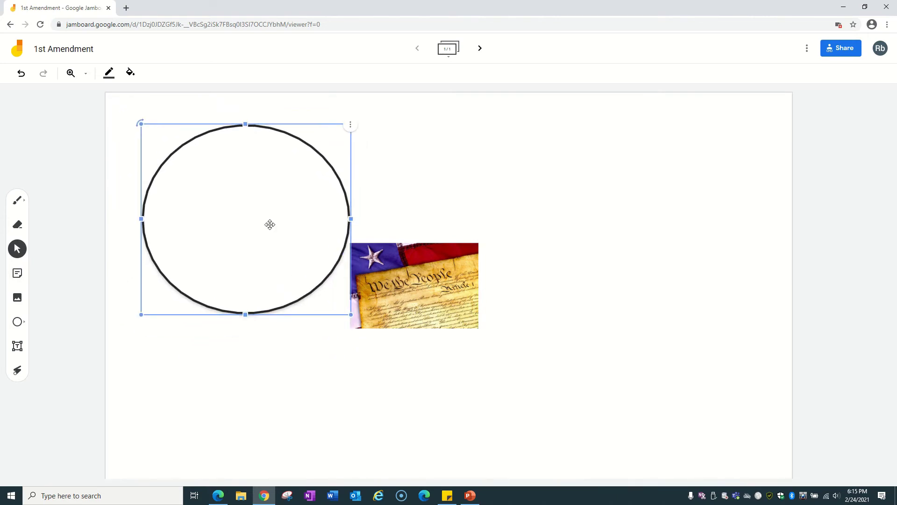
Examine the duplicate, delete and layer-order options available for the circle.
left_click(350, 126)
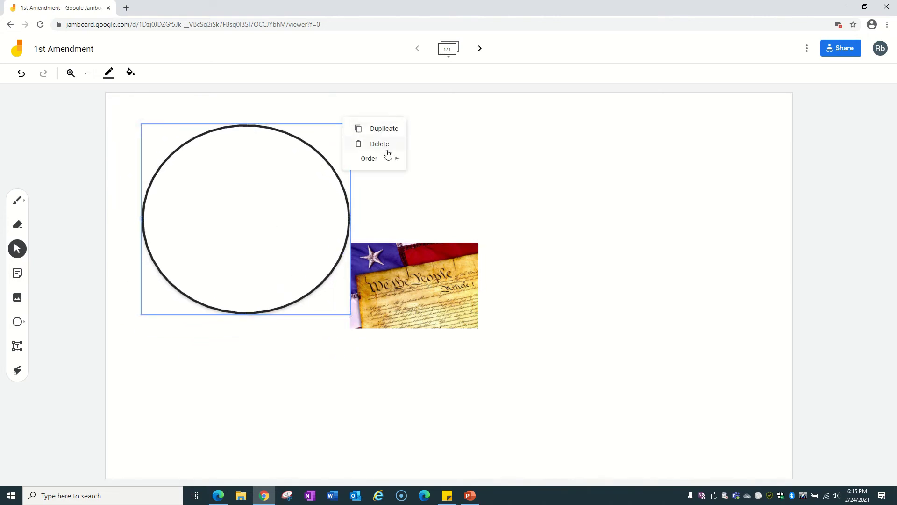
mouse_move(396, 161)
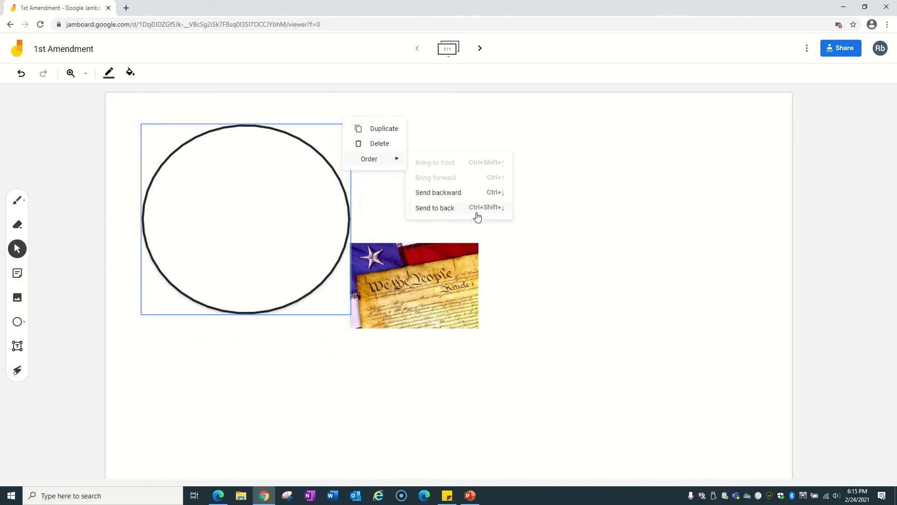
left_click(242, 201)
left_click(14, 351)
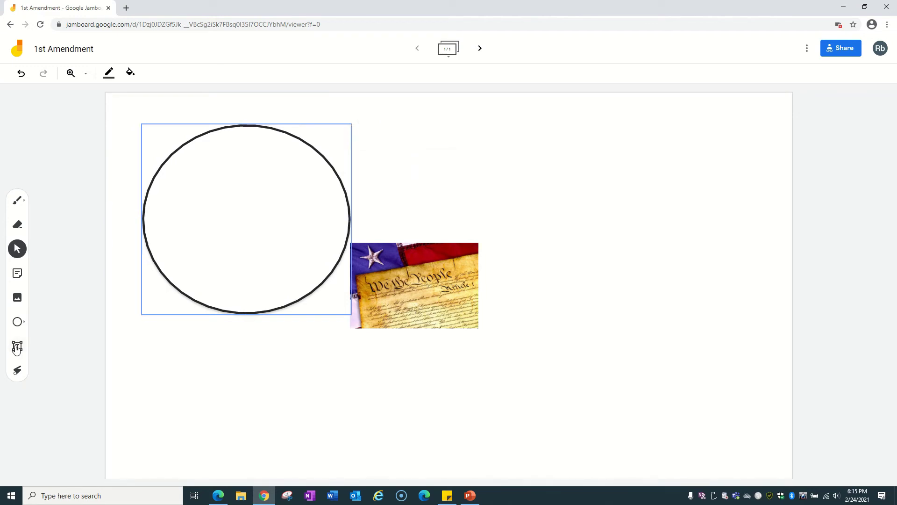
left_click(16, 348)
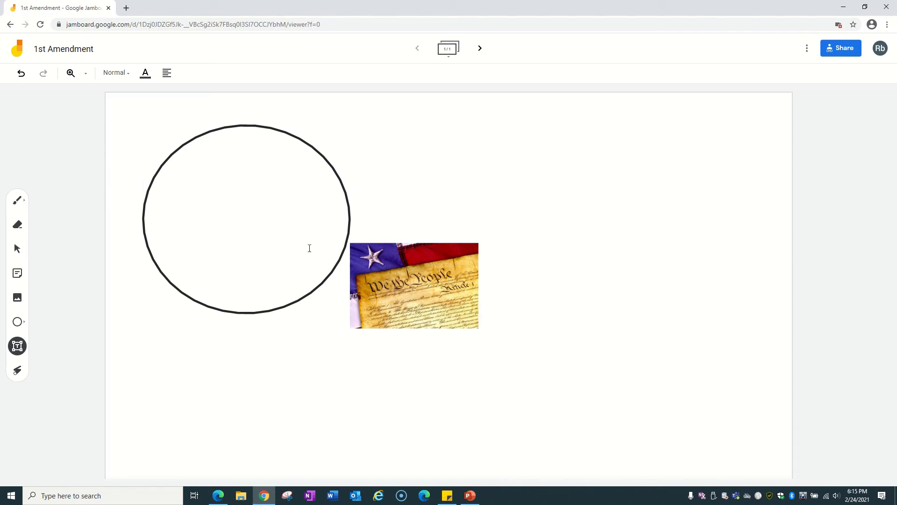
left_click(194, 166)
left_click(611, 221)
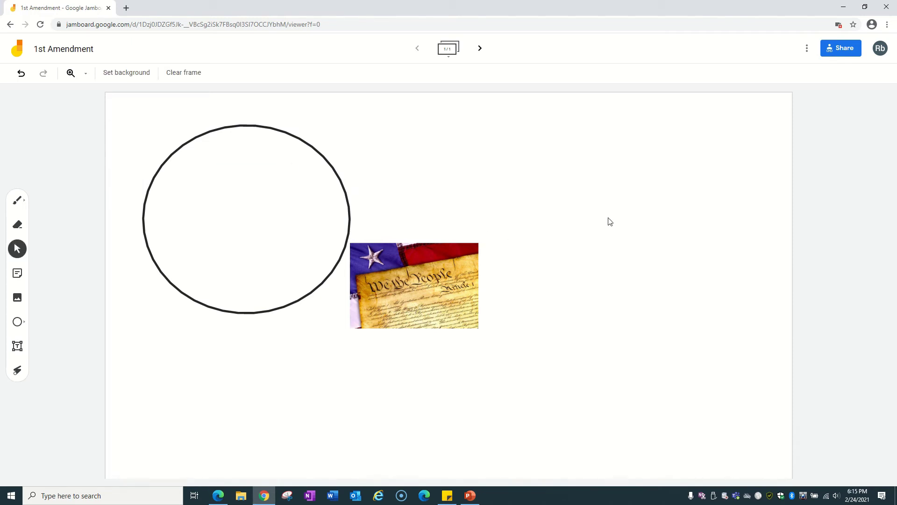
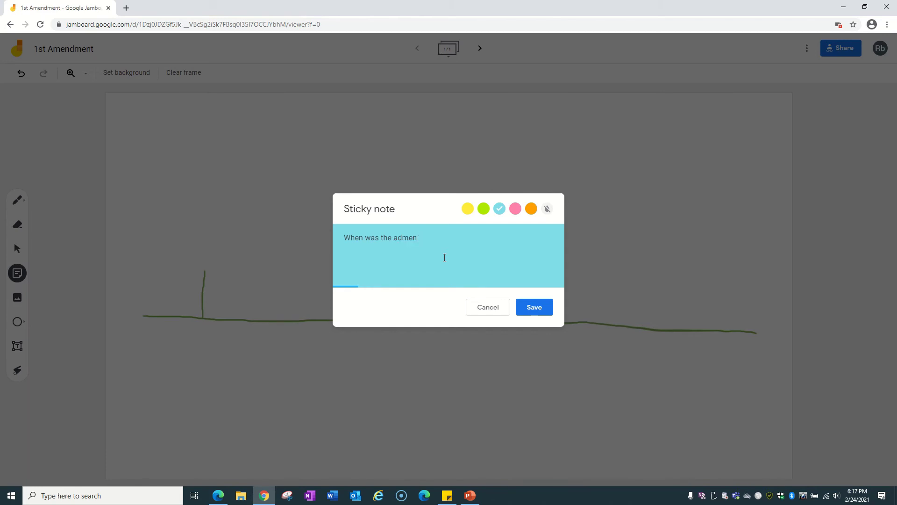
Complete the blue sticky note as "When was the amendment added?" with corrected spelling, save it, and place it atop the timeline's vertical mark.
type("nt")
right_click(416, 236)
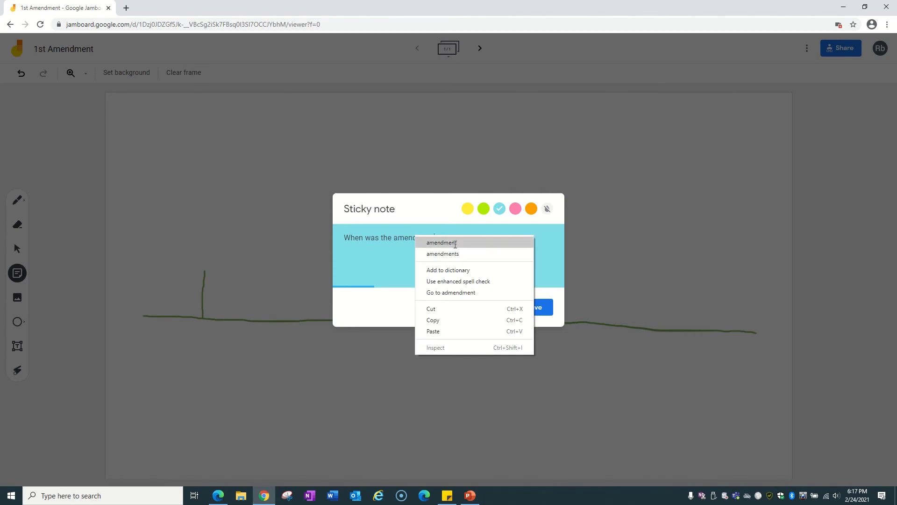
left_click(472, 241)
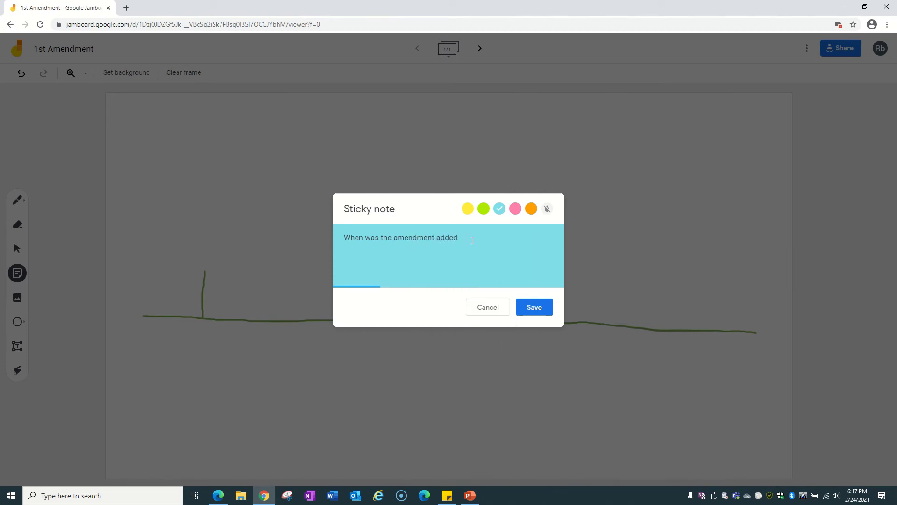
left_click(534, 307)
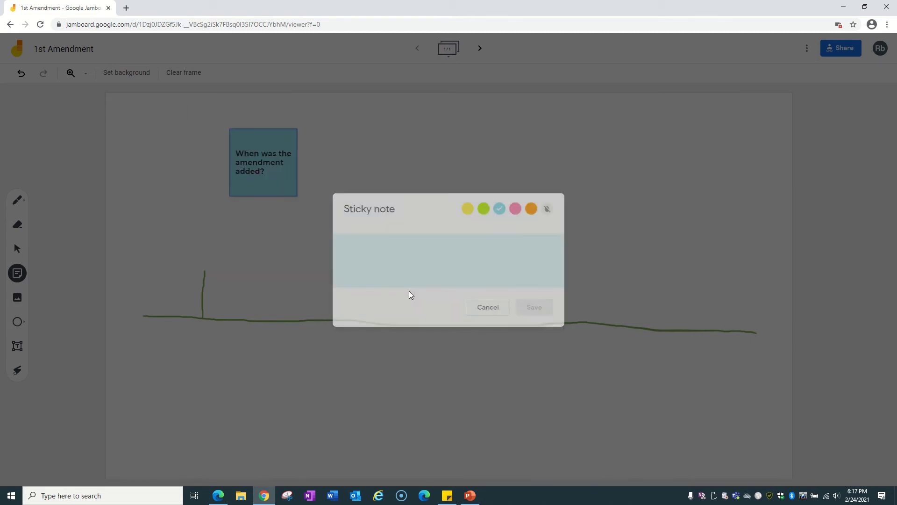
left_click(488, 307)
left_click_drag(226, 136, 220, 212)
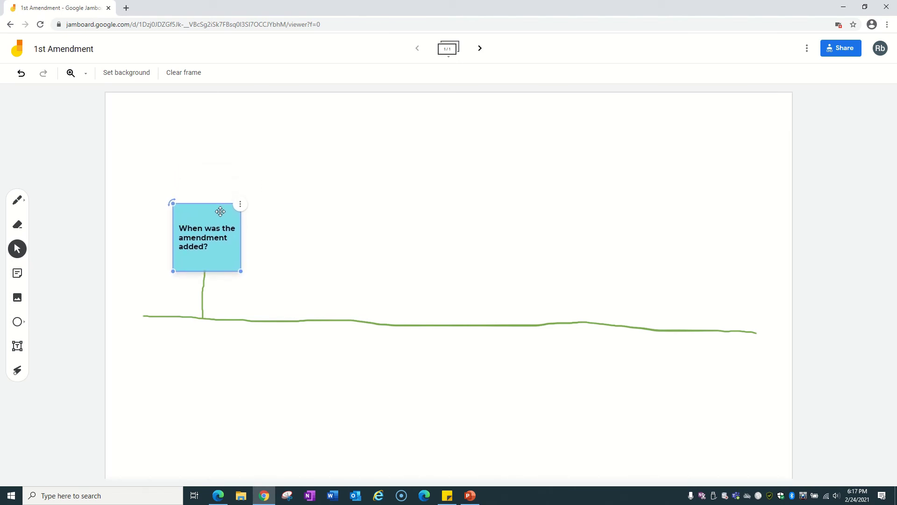
left_click(17, 250)
Add a pink sticky note reading "Why was it needed?" to the timeline frame.
left_click(17, 273)
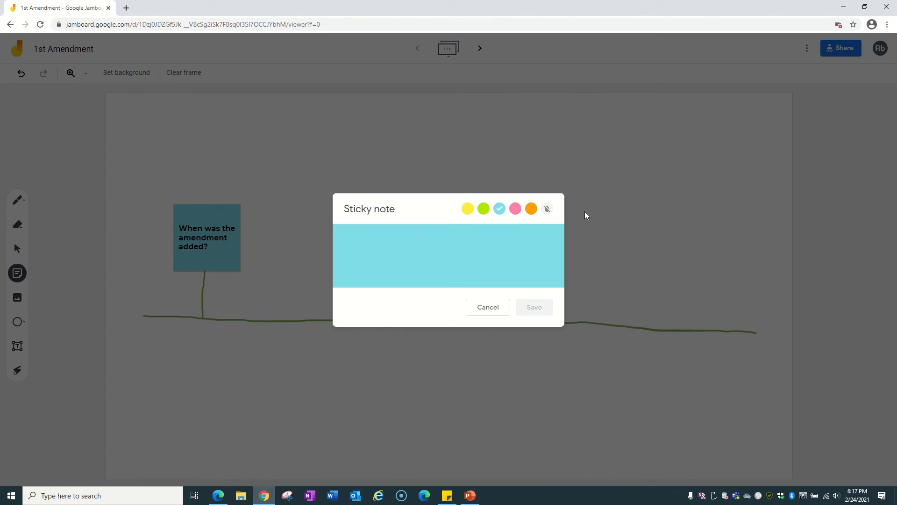
left_click(515, 208)
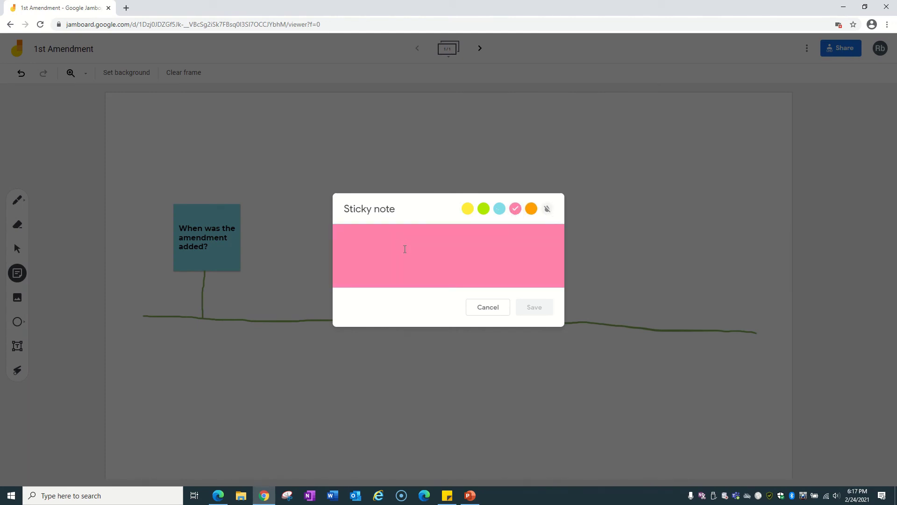
type("Wh")
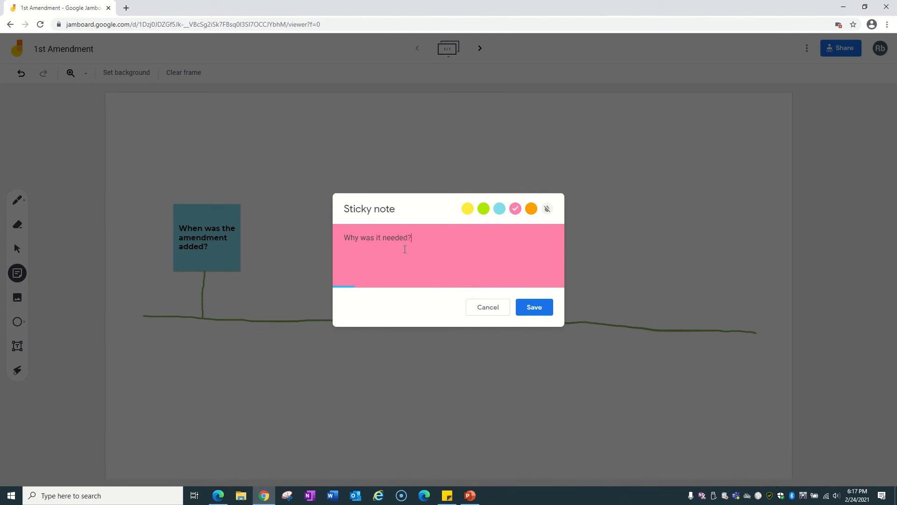
left_click(538, 307)
Add a yellow sticky note reading "Who introduced it?" to the timeline frame.
left_click(21, 273)
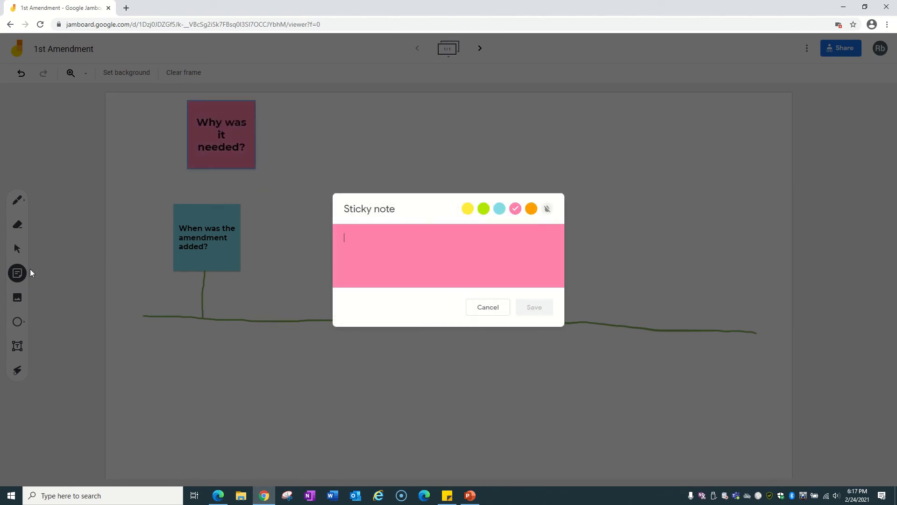
left_click(467, 208)
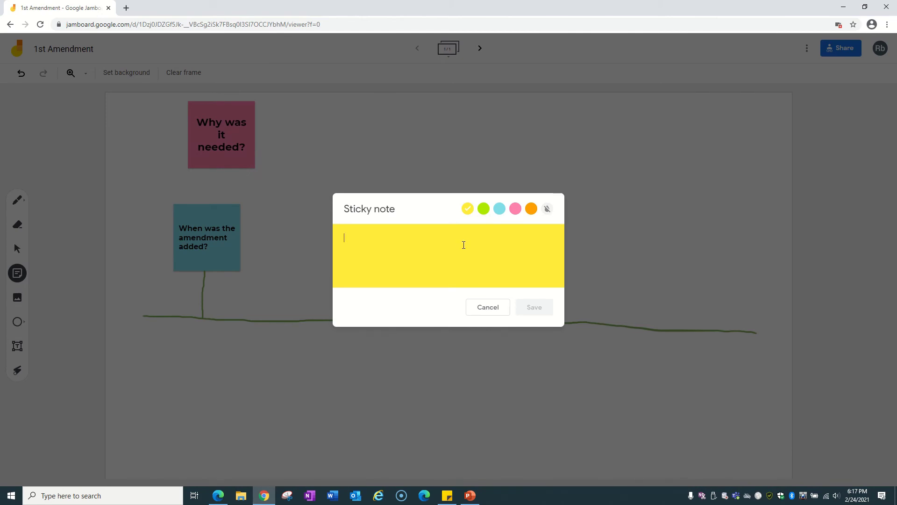
left_click(463, 245)
type("Who")
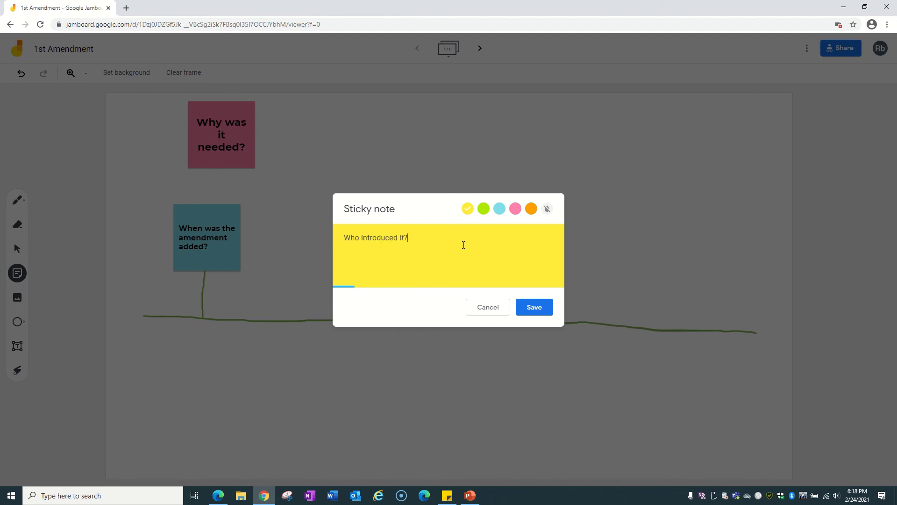
type("introduced it?")
left_click(535, 307)
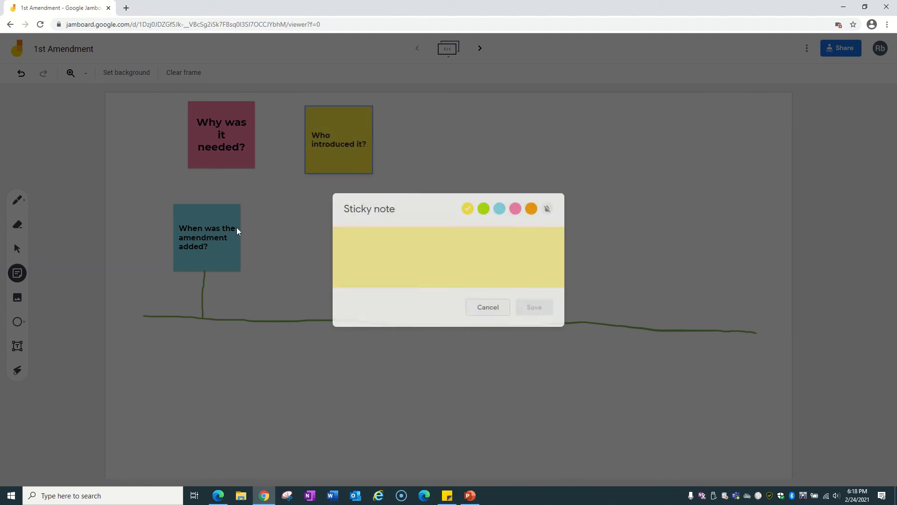
Add another yellow sticky note reading "Has it been ratified or modified?" and dismiss the empty note that follows.
type("Has it been ratifie")
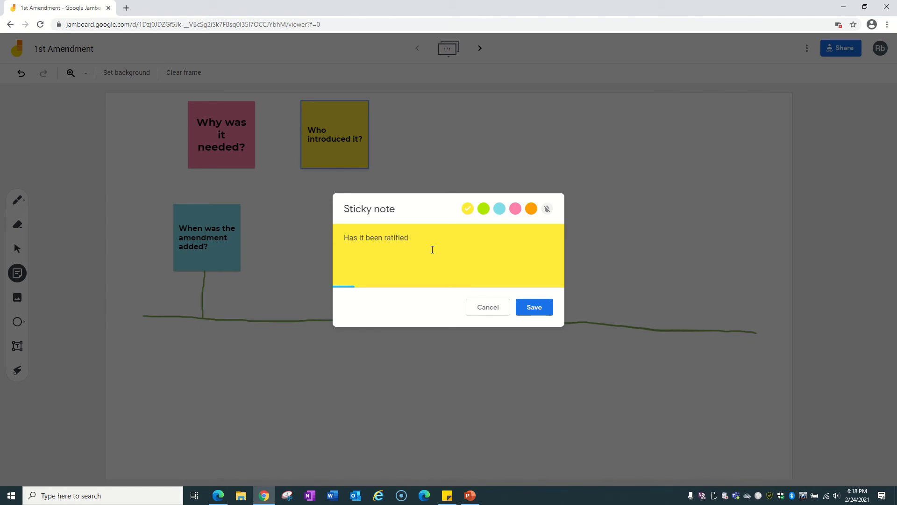
type("d")
left_click(519, 307)
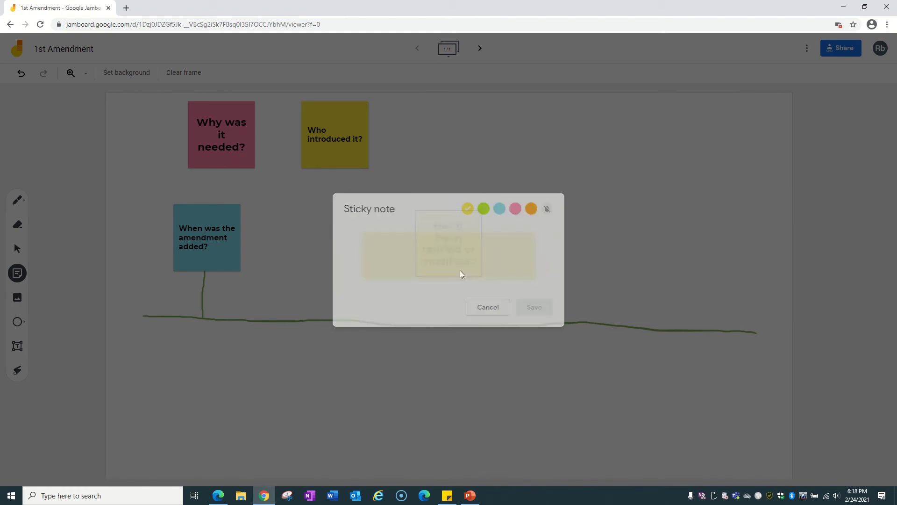
left_click(487, 307)
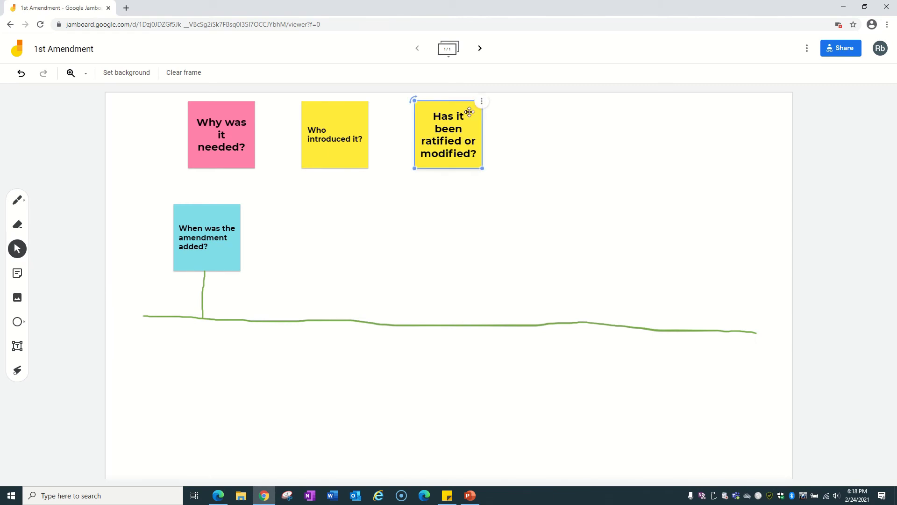
Change the "Has it been ratified or modified?" sticky note's color to orange.
left_click(481, 102)
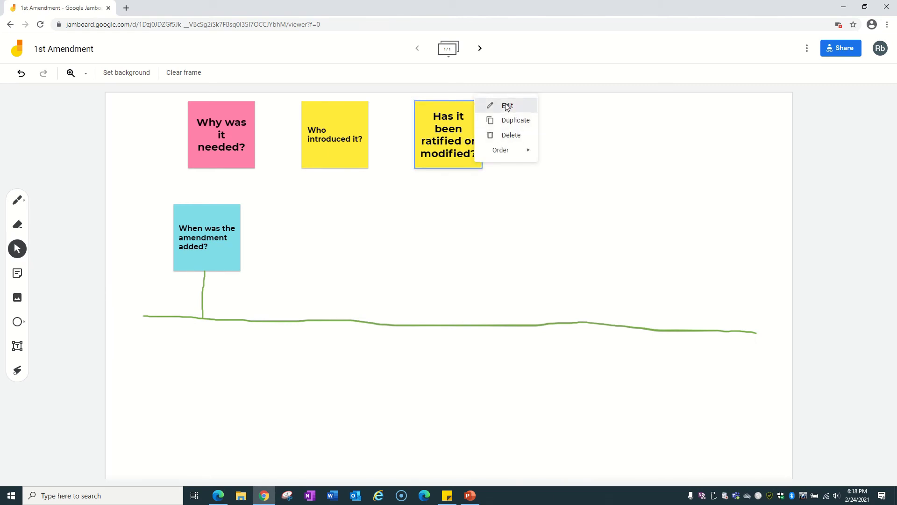
left_click(507, 106)
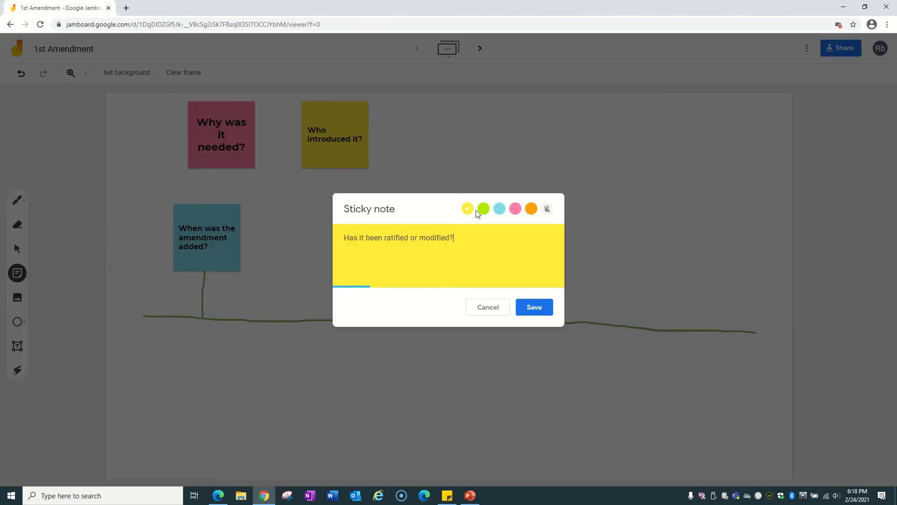
left_click(531, 209)
left_click(534, 307)
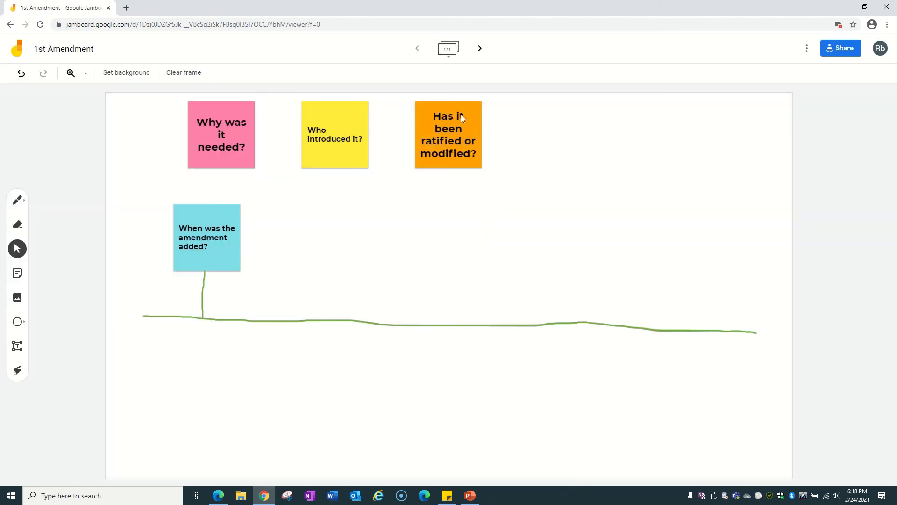
Arrange the notes along the timeline: orange below its right end, yellow above its right half, and pink below its left half.
left_click_drag(460, 117, 688, 354)
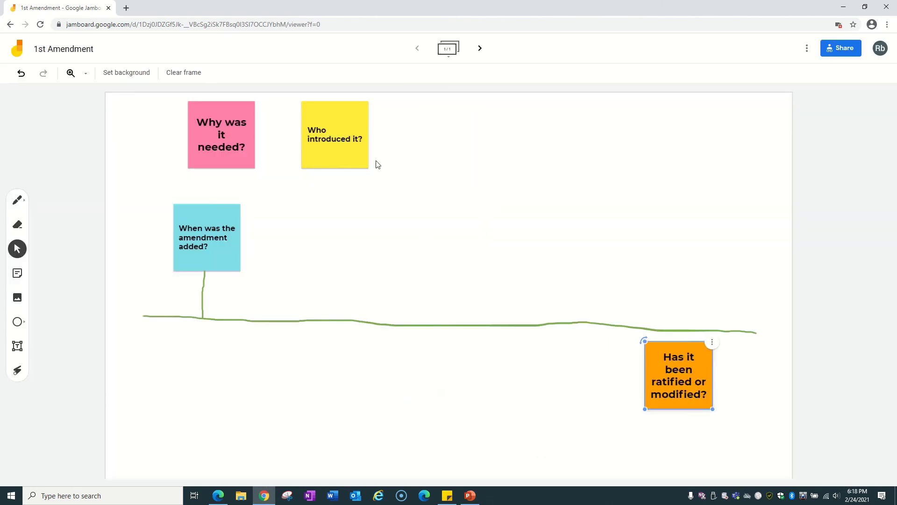
left_click_drag(341, 140, 515, 271)
left_click_drag(226, 125, 330, 377)
Draw short green pen lines connecting the pink, yellow and orange notes to the timeline.
left_click(18, 201)
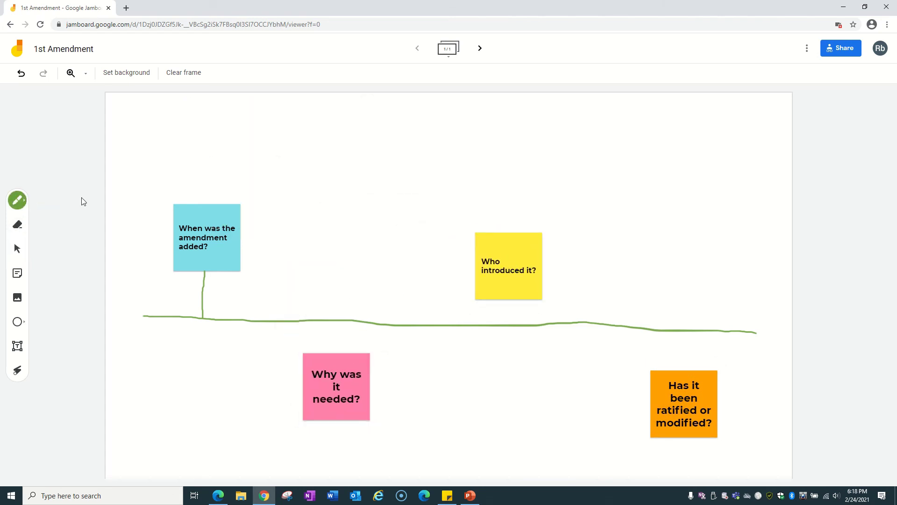
left_click_drag(335, 324, 339, 353)
left_click_drag(509, 302, 512, 321)
left_click_drag(696, 333, 699, 370)
Draw a short diagonal line up from the blue note and insert a text box at its upper end.
mouse_move(448, 4)
left_click_drag(191, 204, 163, 176)
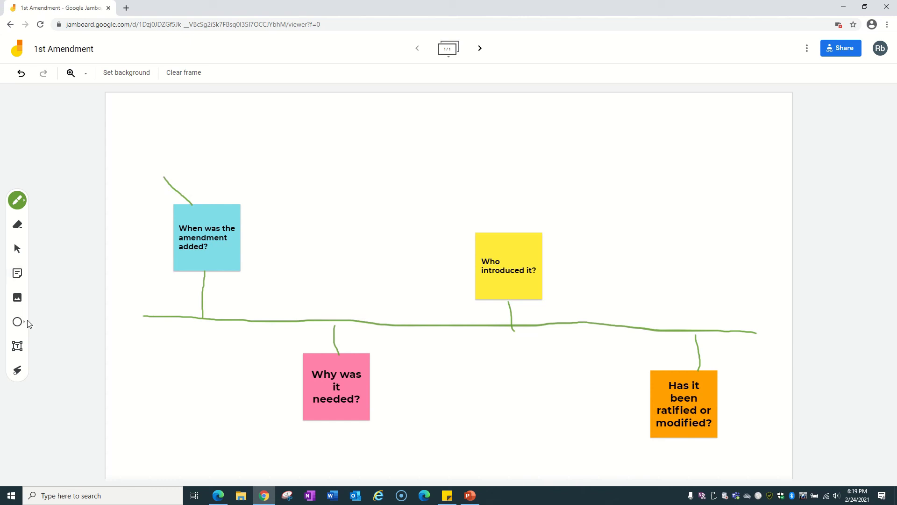
left_click(17, 345)
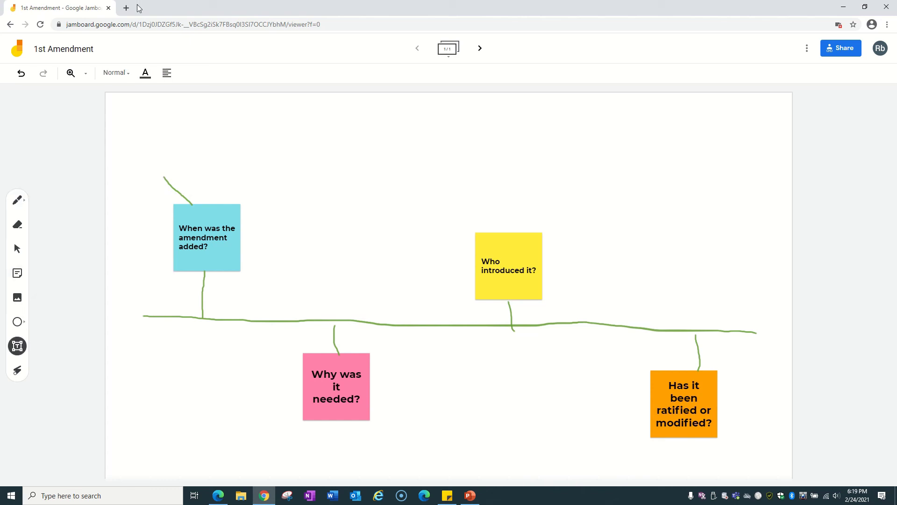
left_click(156, 164)
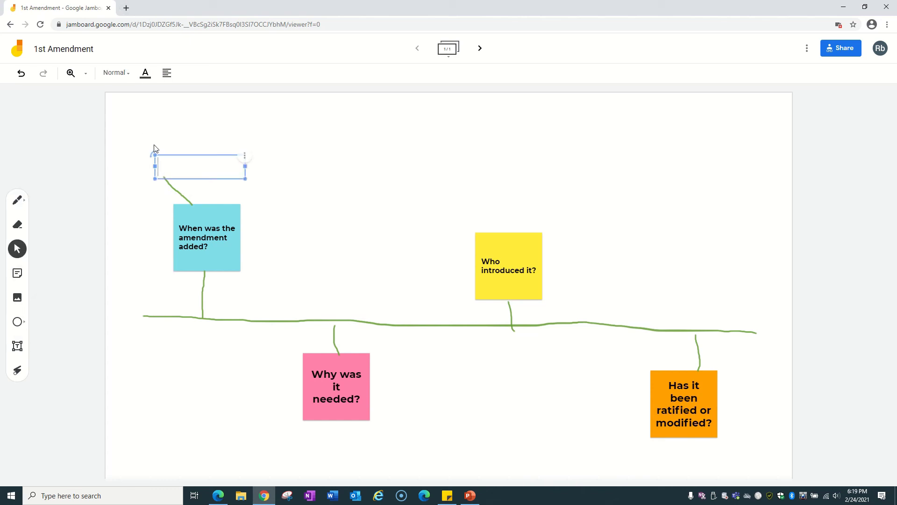
Open youtube.com in a new browser tab.
left_click(126, 8)
type("youtube.com")
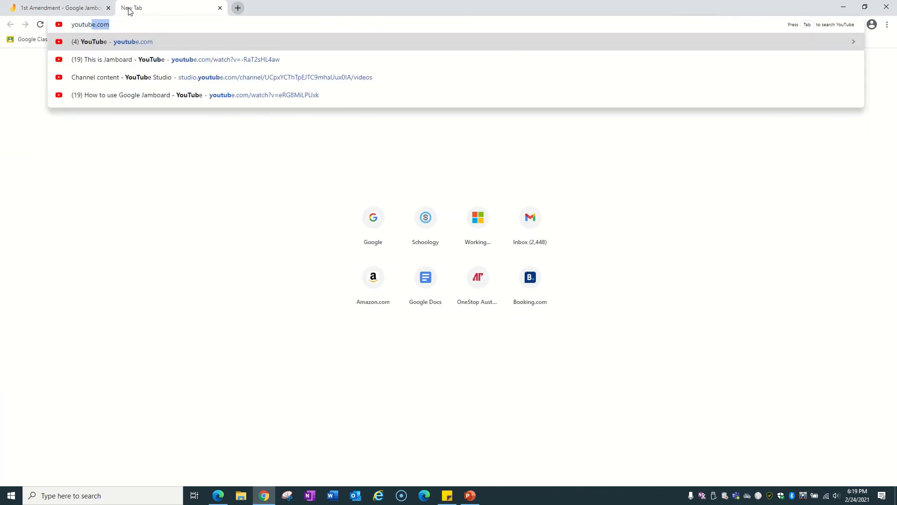
key("Return")
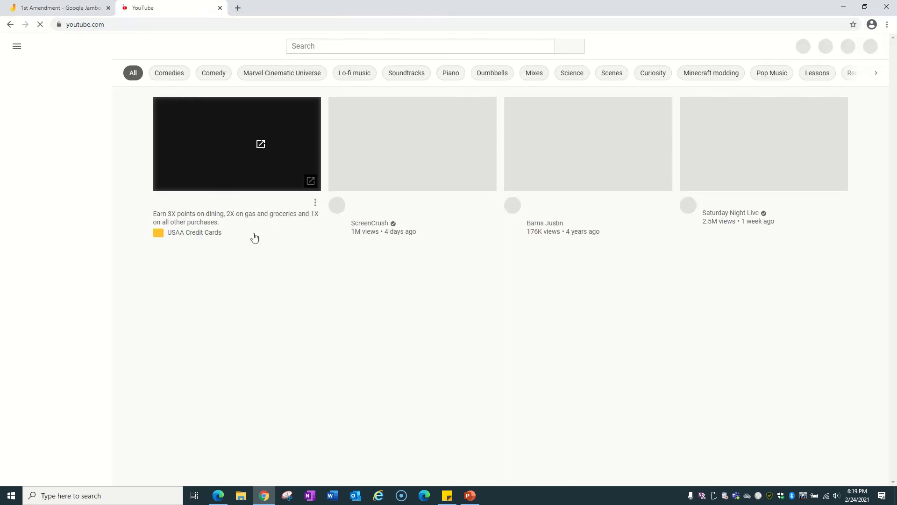
Search YouTube for "when was the 1st amendment created".
left_click(397, 46)
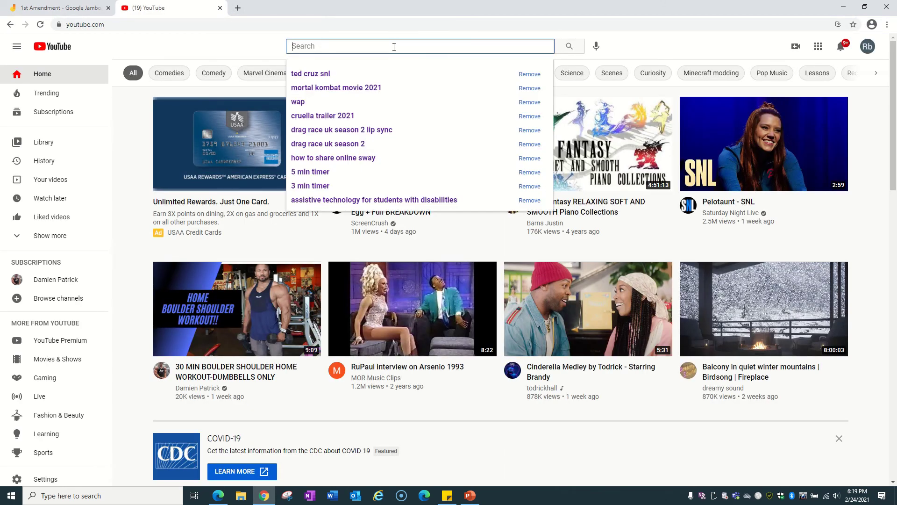
left_click(74, 7)
left_click(169, 8)
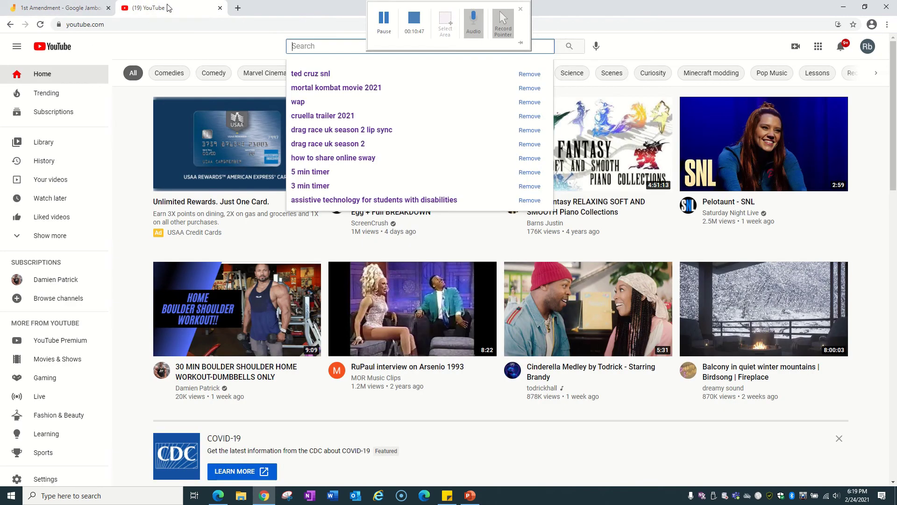
type("when ")
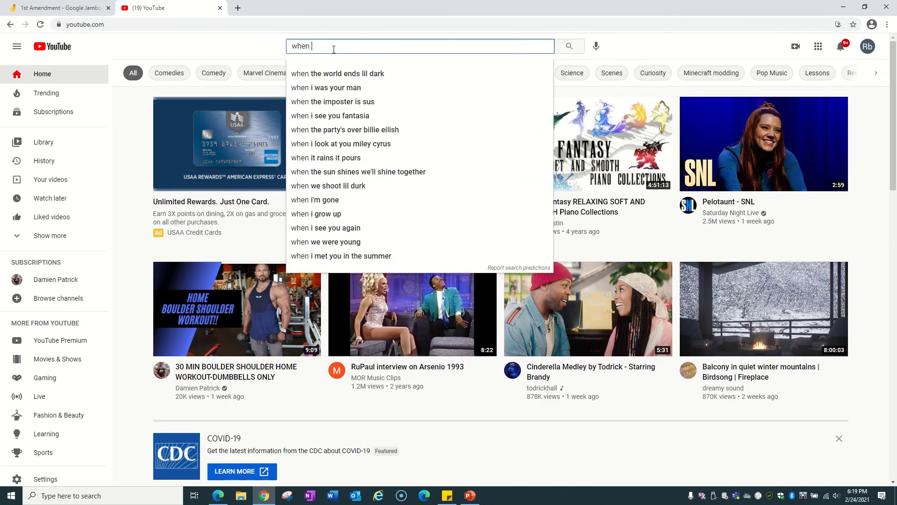
type("was the 1st ad")
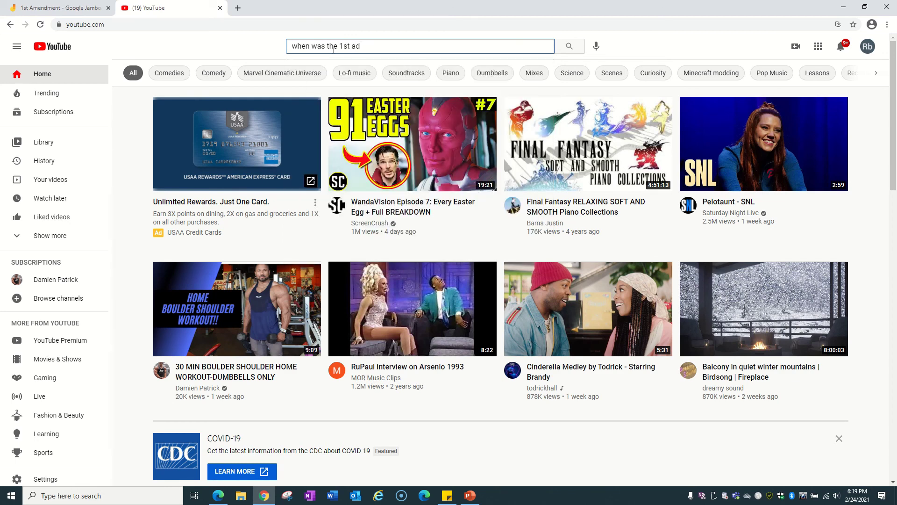
key("BackSpace")
type("men")
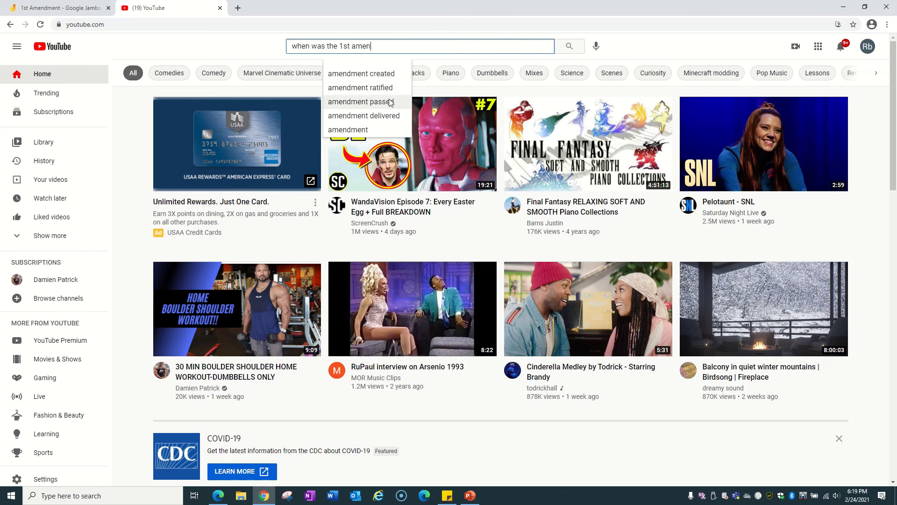
left_click(383, 76)
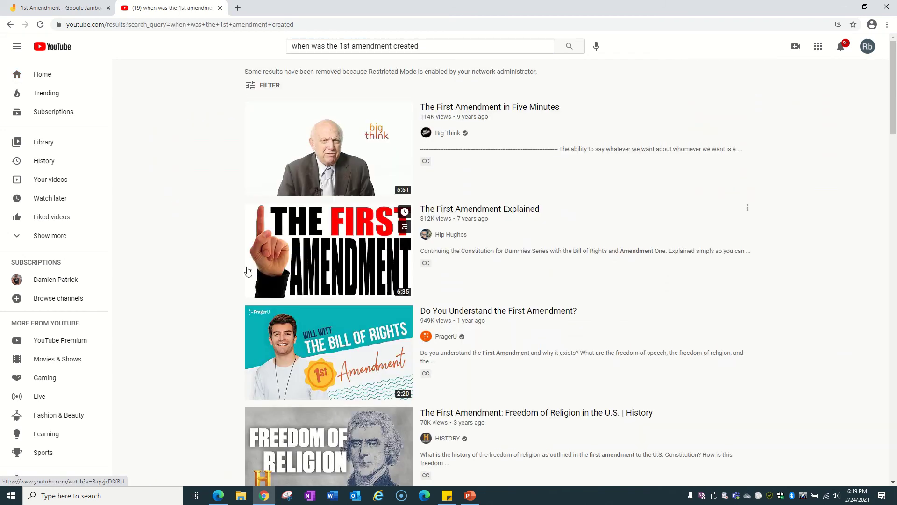
Open the HISTORY video "The First Amendment: Freedom of Religion in the U.S." from the results and pause it.
scroll(229, 199, "down", 1)
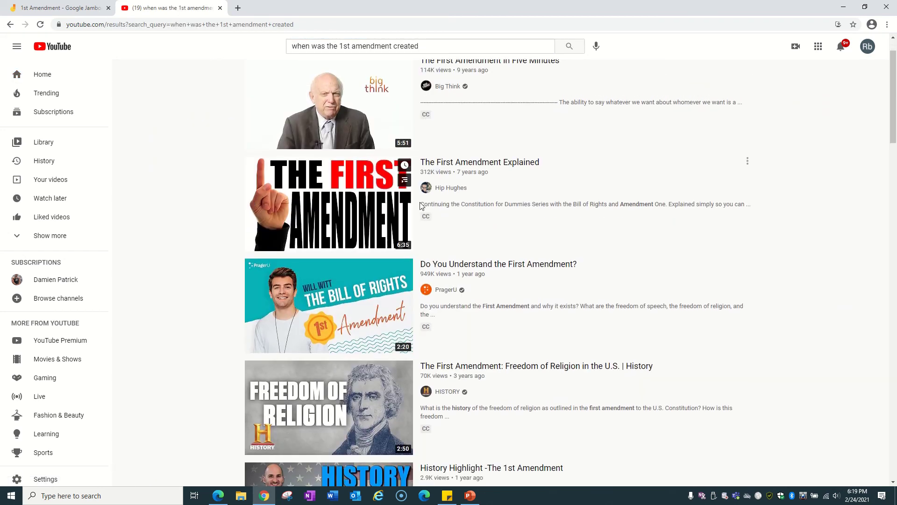
scroll(183, 232, "down", 1)
scroll(185, 232, "down", 1)
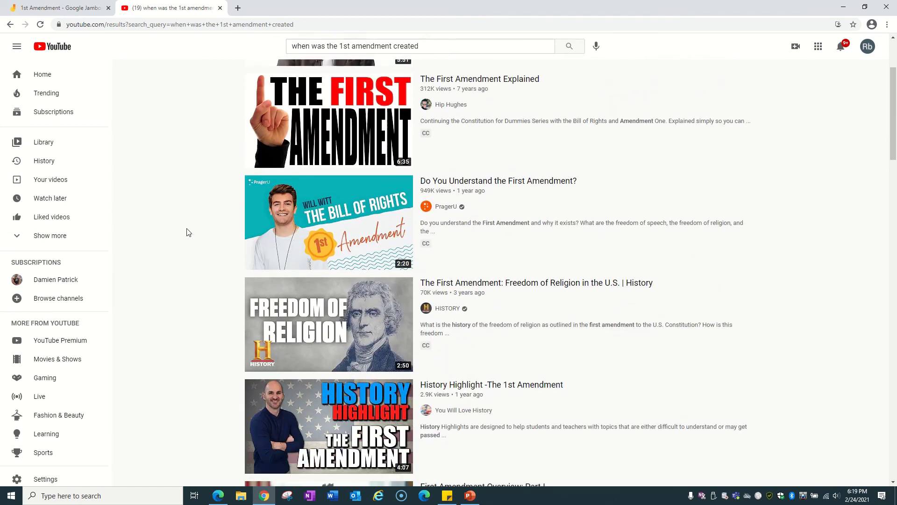
left_click(560, 278)
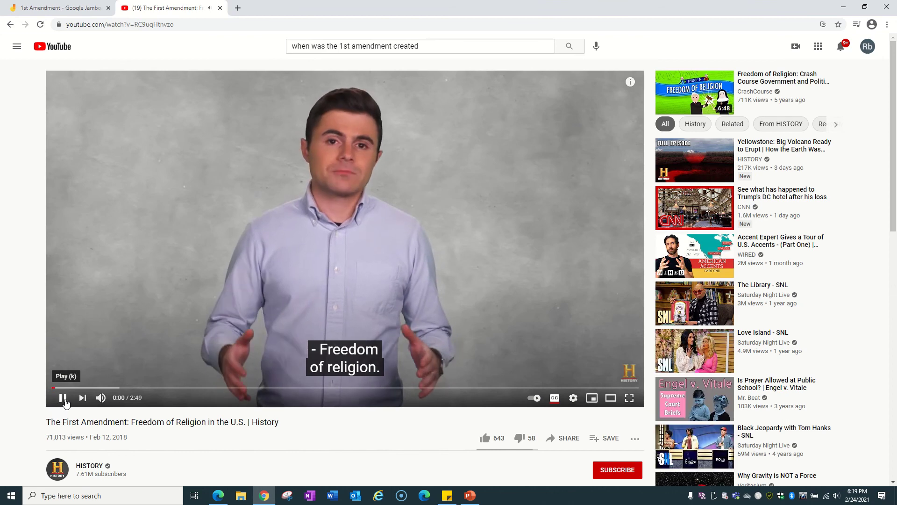
left_click(62, 397)
Copy the share link of the HISTORY First Amendment video.
scroll(514, 327, "down", 2)
scroll(514, 355, "up", 2)
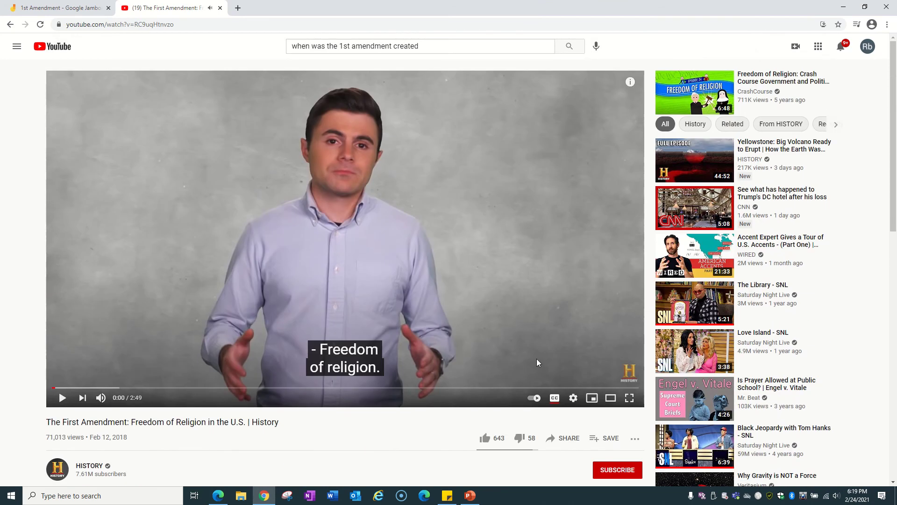
scroll(536, 358, "down", 1)
scroll(537, 358, "up", 1)
left_click(566, 438)
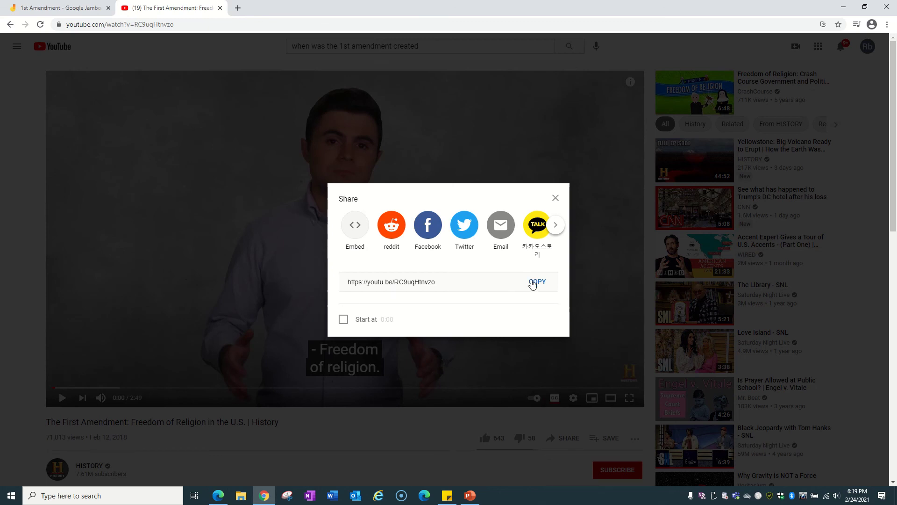
left_click(538, 282)
Return to the Jamboard and paste the video link into the empty text box above the blue note.
left_click(32, 4)
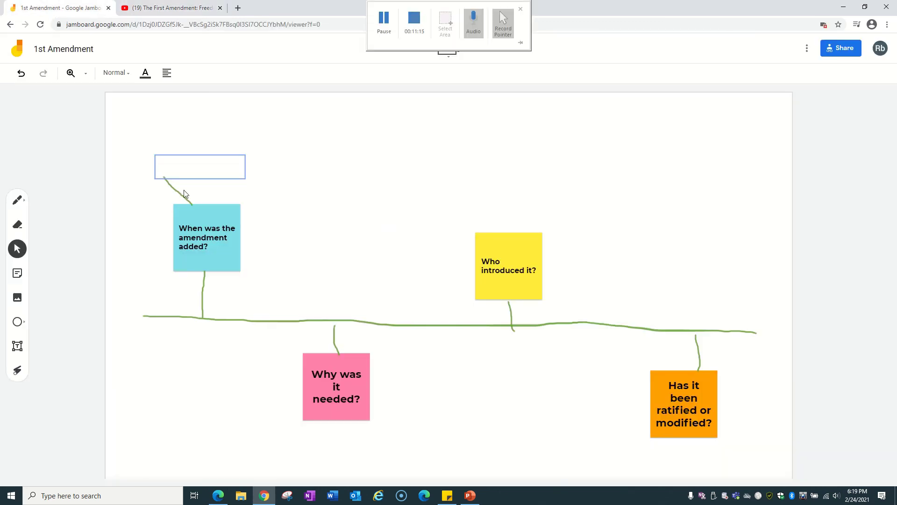
left_click(185, 166)
right_click(184, 169)
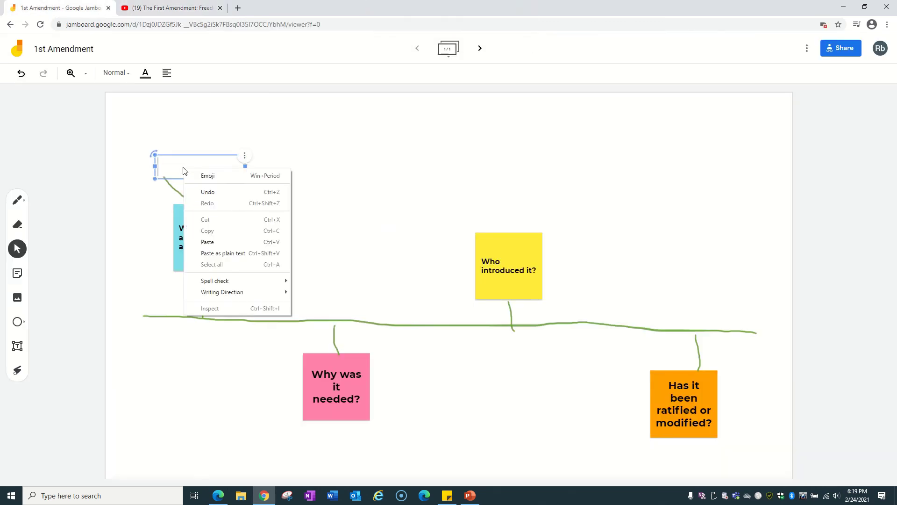
left_click(223, 242)
left_click(453, 146)
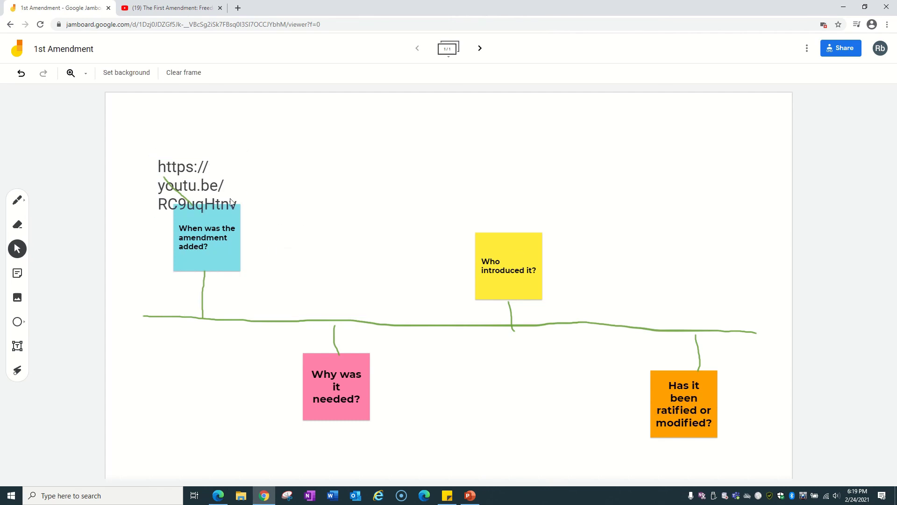
left_click(230, 198)
right_click(237, 182)
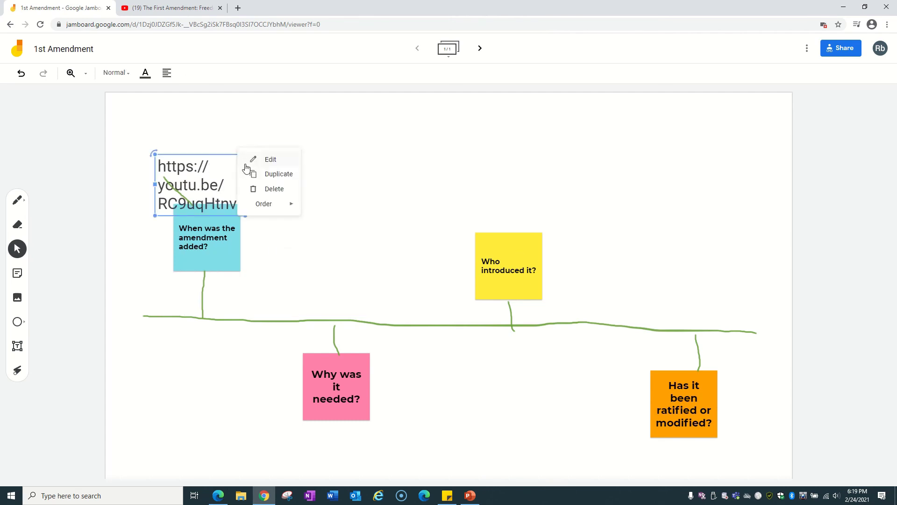
left_click(260, 160)
left_click(340, 167)
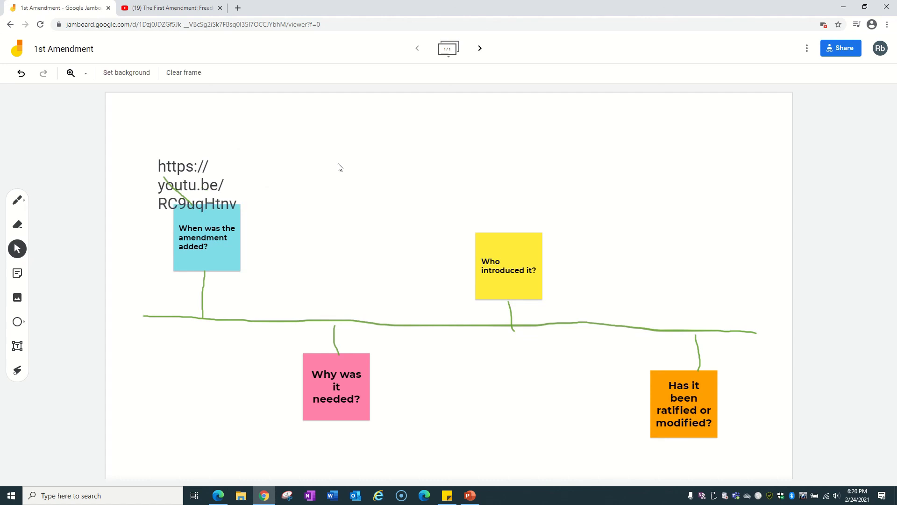
Move the video link text box up and left above the diagonal line's end and shrink it.
left_click(209, 194)
left_click_drag(206, 155, 185, 120)
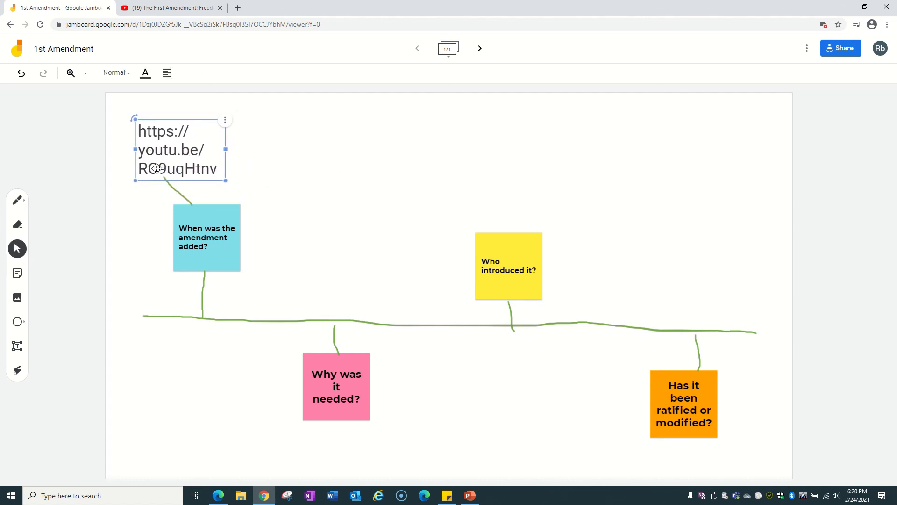
left_click_drag(226, 181, 199, 162)
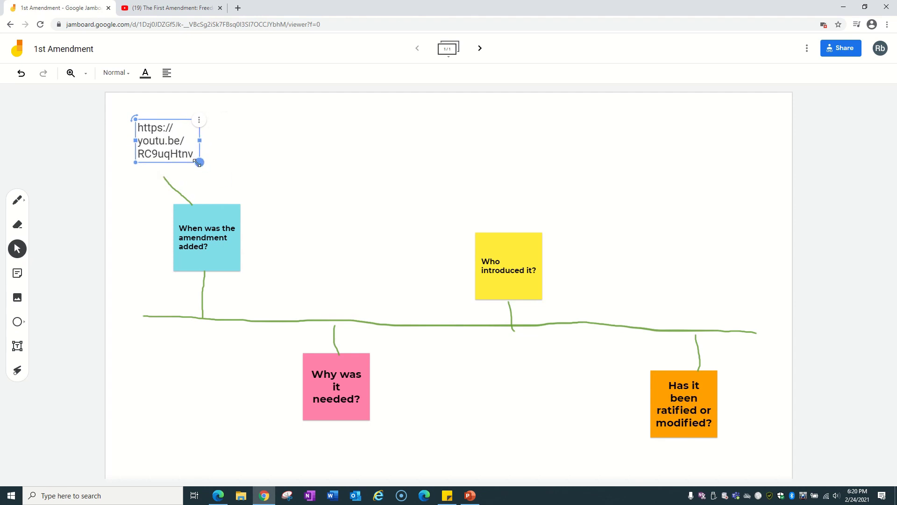
Move the video link text box down to the diagonal line's end and draw three green branch lines below the pink note.
left_click_drag(152, 120, 155, 143)
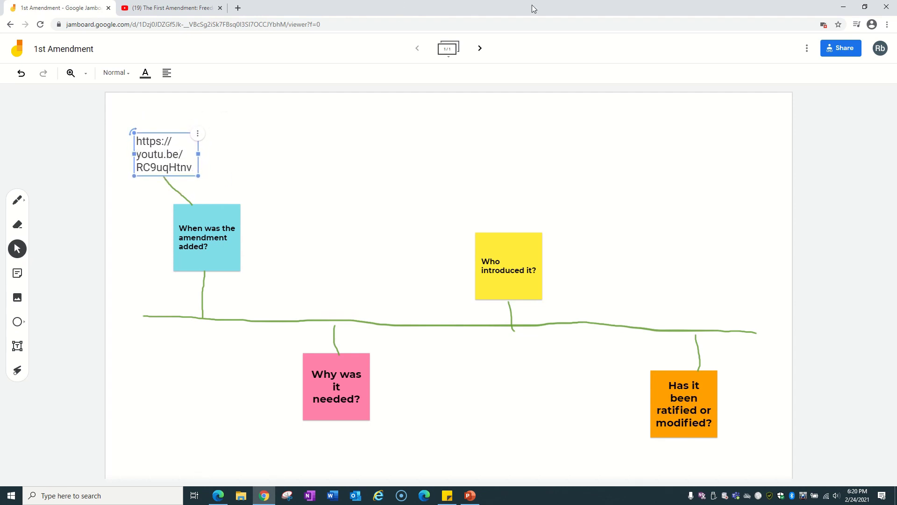
left_click(204, 174)
left_click(16, 204)
mouse_move(321, 425)
left_mouse_down()
mouse_move(291, 455)
mouse_move(334, 458)
left_mouse_up()
left_click_drag(365, 422, 376, 433)
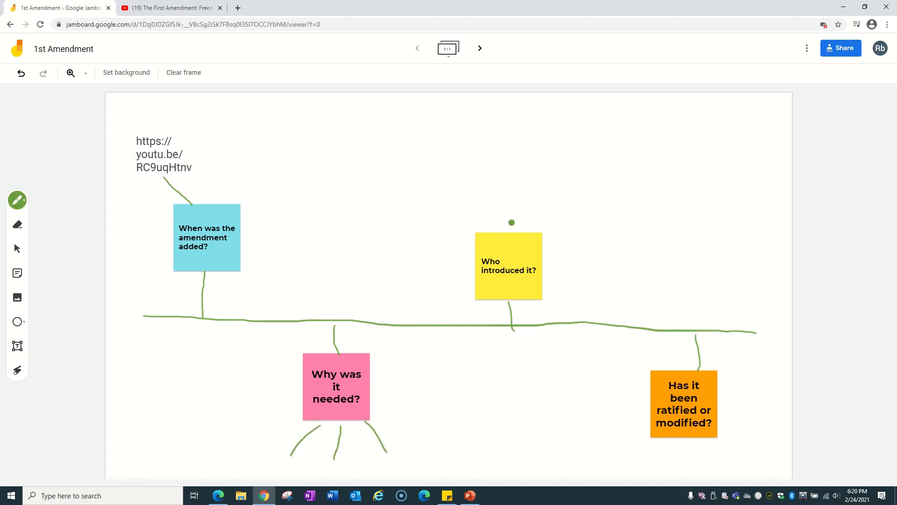
Draw three green branch lines above the yellow note and one each to the left, right and bottom of the orange note.
left_click_drag(495, 229, 463, 207)
mouse_move(518, 231)
left_mouse_down()
mouse_move(517, 209)
mouse_move(571, 215)
left_mouse_up()
left_click_drag(609, 400, 649, 403)
left_click_drag(719, 402, 766, 409)
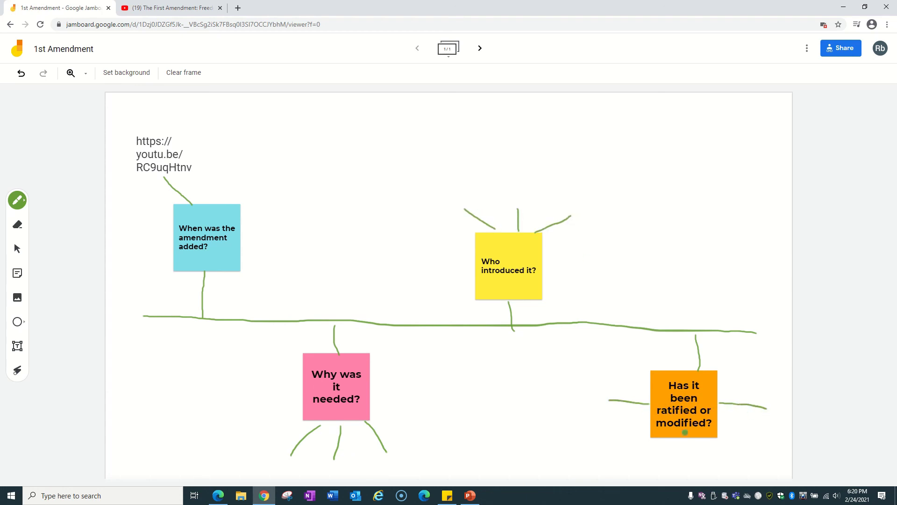
left_click_drag(697, 441, 695, 454)
Create a second frame and handwrite "Blue" in green near its upper-left corner.
left_click(480, 50)
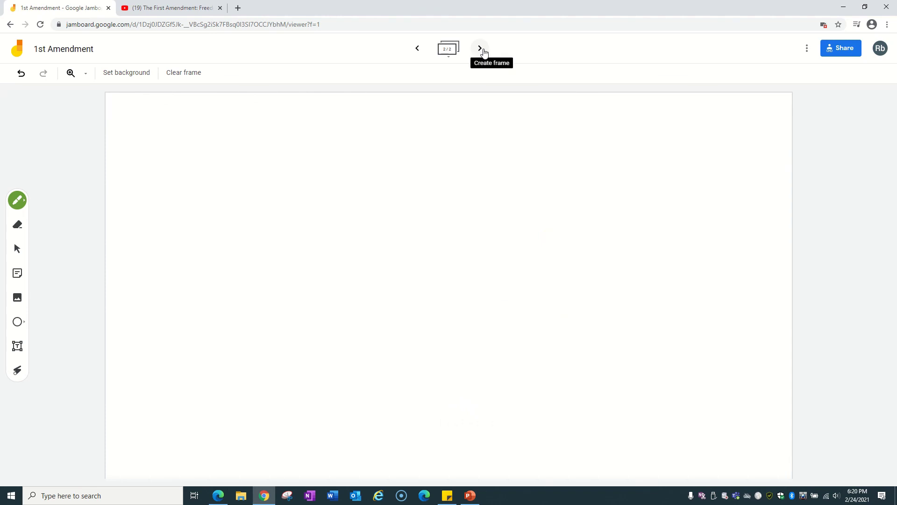
mouse_move(152, 135)
left_mouse_down()
mouse_move(156, 162)
mouse_move(170, 155)
mouse_move(144, 173)
left_mouse_up()
mouse_move(195, 145)
left_mouse_down()
mouse_move(197, 174)
mouse_move(224, 166)
mouse_move(278, 182)
left_mouse_up()
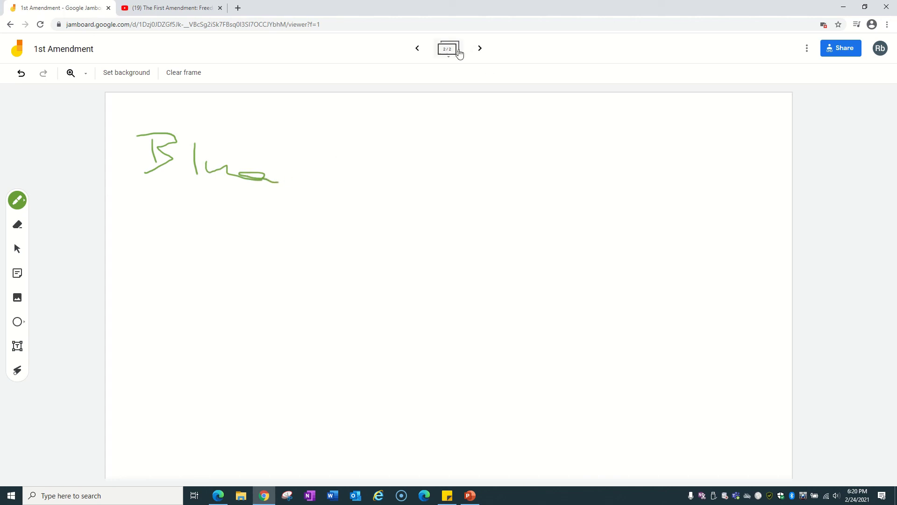
Create a third frame and handwrite "Pink" in green near its upper-left corner.
left_click(479, 49)
left_click_drag(153, 165, 154, 166)
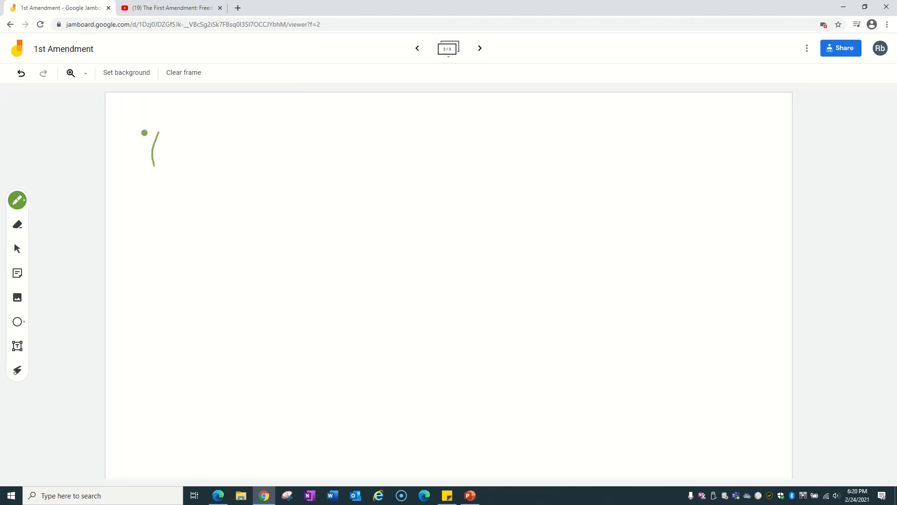
mouse_move(144, 133)
left_mouse_down()
mouse_move(199, 166)
mouse_move(217, 164)
left_mouse_up()
Create a fourth frame with a handwritten green label near its upper-left corner, and return to the first frame with the timeline.
left_click(480, 48)
mouse_move(186, 123)
left_mouse_down()
mouse_move(193, 150)
mouse_move(171, 183)
mouse_move(217, 138)
mouse_move(237, 142)
mouse_move(232, 175)
mouse_move(292, 166)
left_mouse_up()
left_click(419, 49)
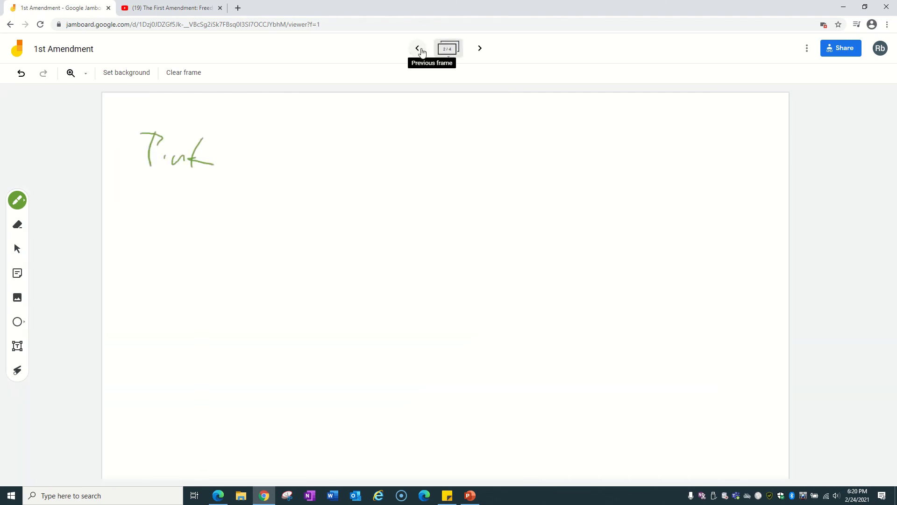
left_click(419, 49)
left_click(418, 49)
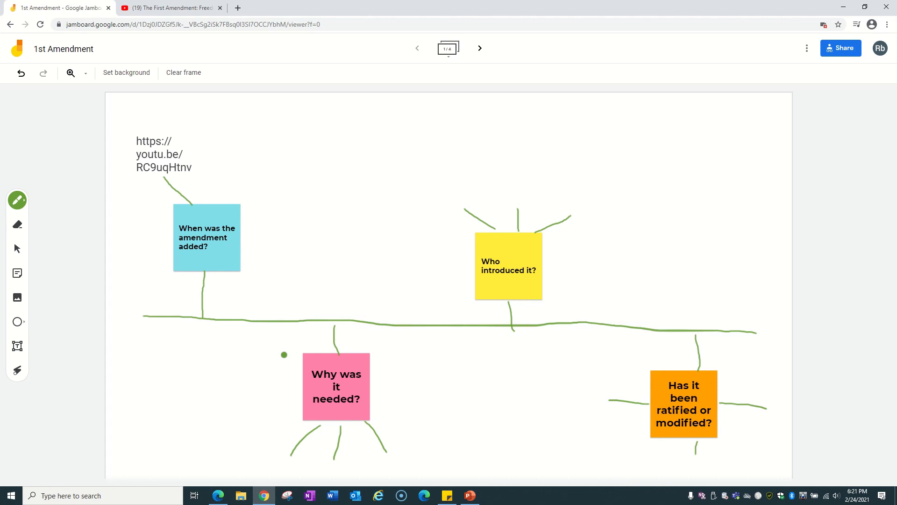
mouse_move(448, 10)
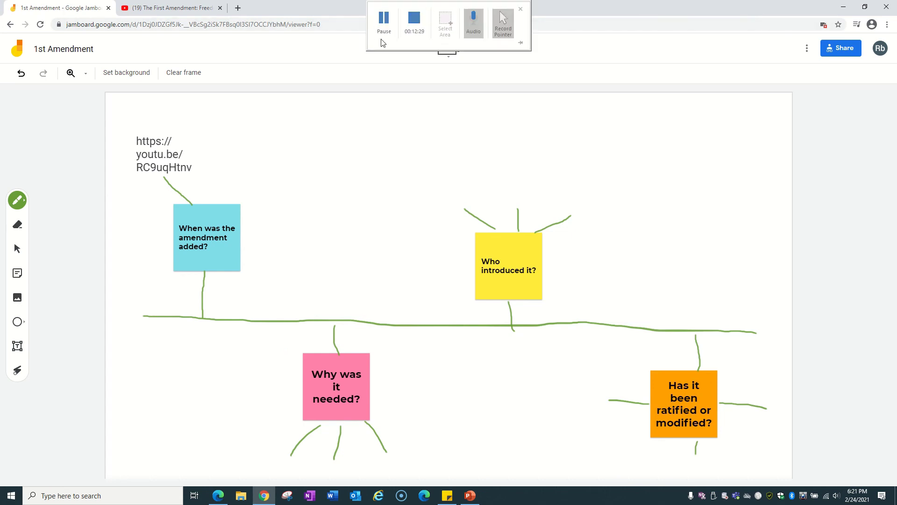